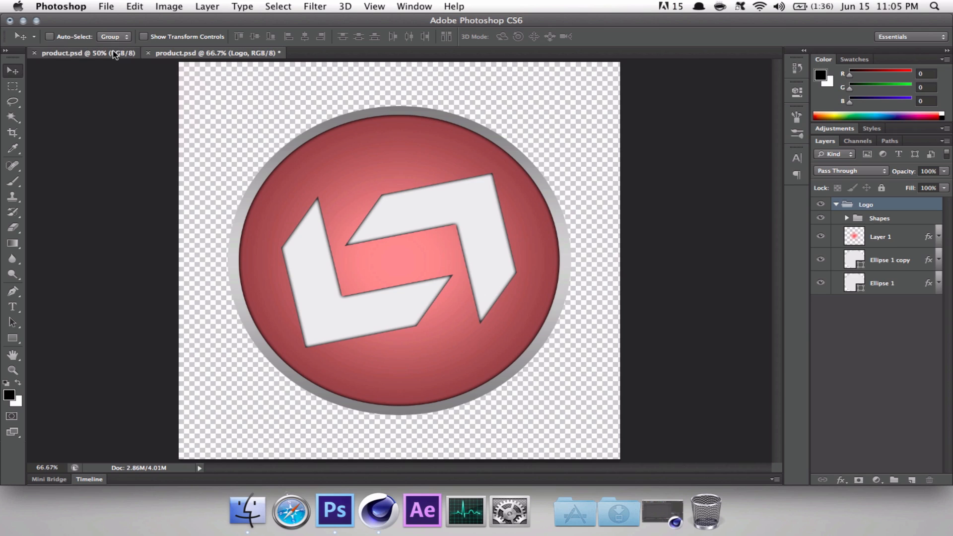
Step: Switch to the OMNITUTS logo document and open it in Save for Web, with the logo brought into the preview
{"action": "left_click", "coordinate": [878, 262]}
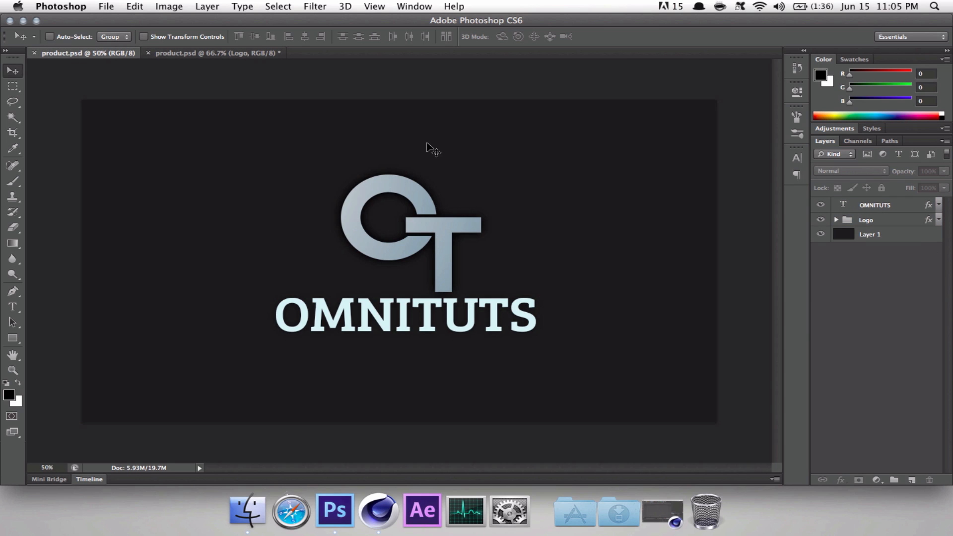
{"action": "left_click", "coordinate": [109, 6]}
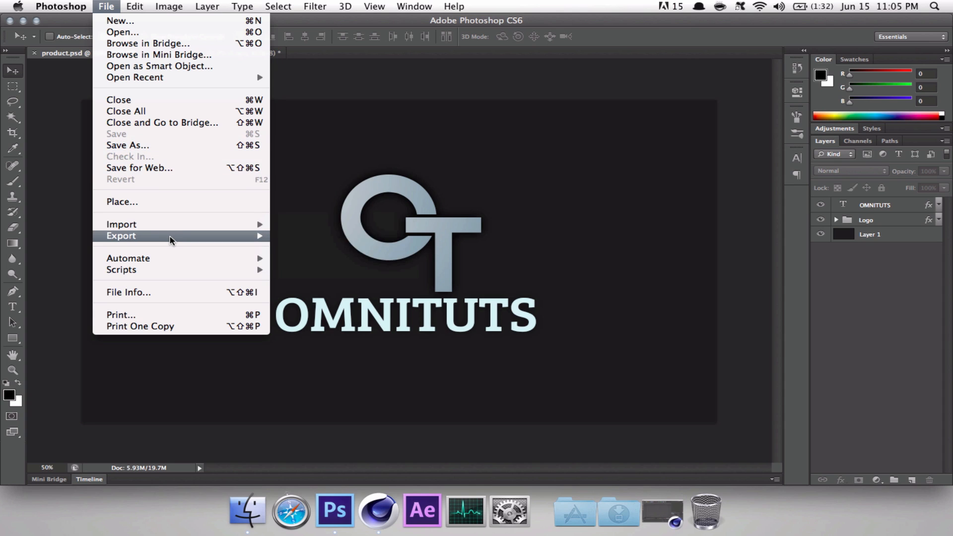
{"action": "mouse_move", "coordinate": [170, 239]}
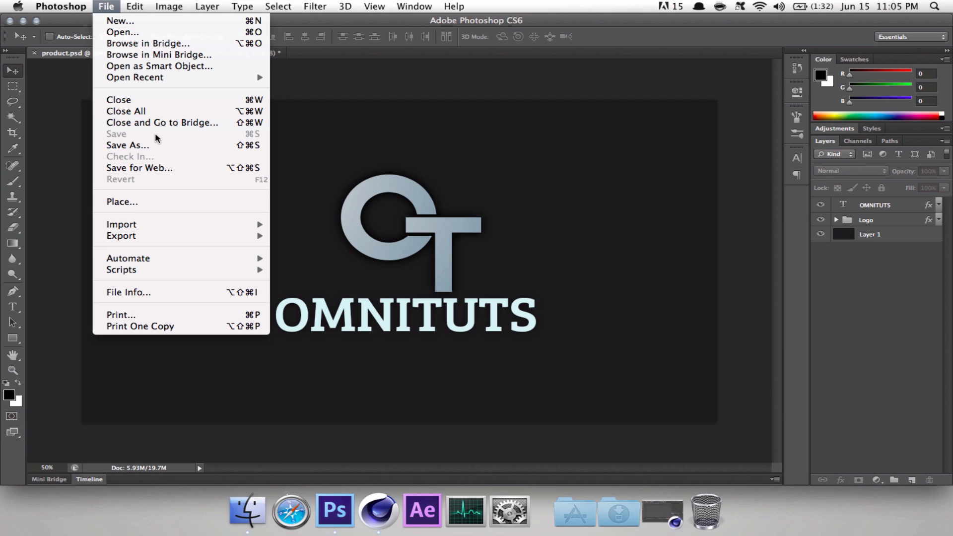
{"action": "left_click", "coordinate": [139, 167]}
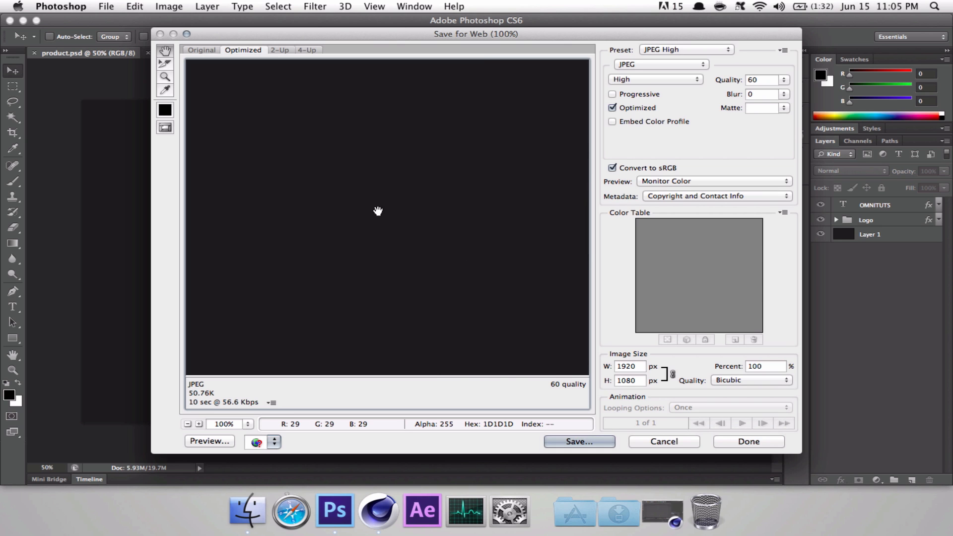
{"action": "left_click_drag", "start_coordinate": [377, 211], "coordinate": [6, 102]}
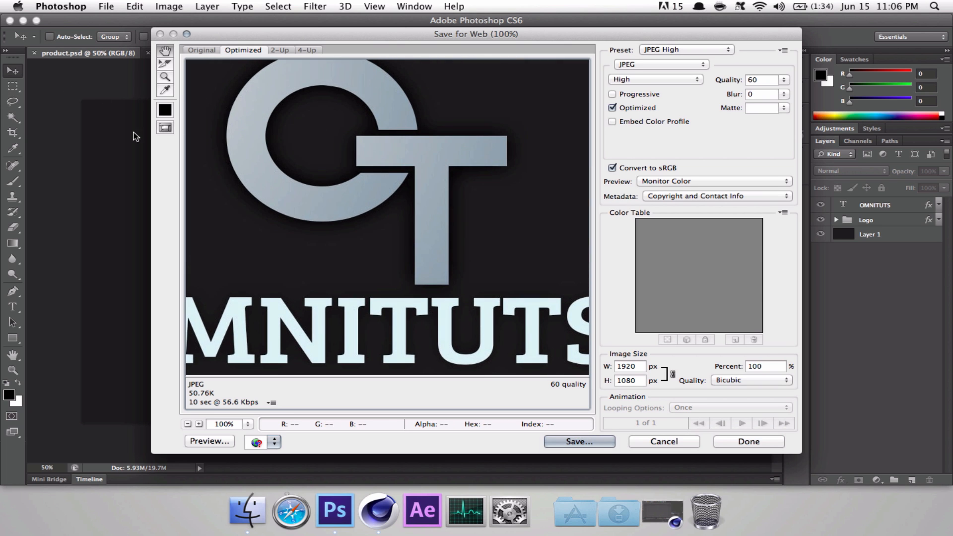
{"action": "left_click_drag", "start_coordinate": [420, 151], "coordinate": [463, 146]}
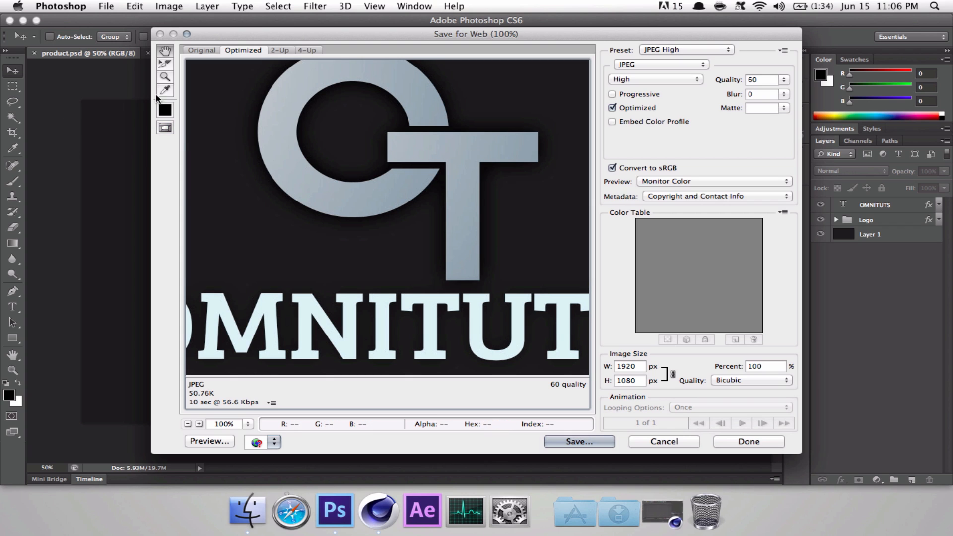
Step: Examine the available optimization presets and export file formats in the Save for Web settings
{"action": "left_click", "coordinate": [681, 49]}
{"action": "left_click", "coordinate": [681, 48]}
{"action": "left_click", "coordinate": [681, 49]}
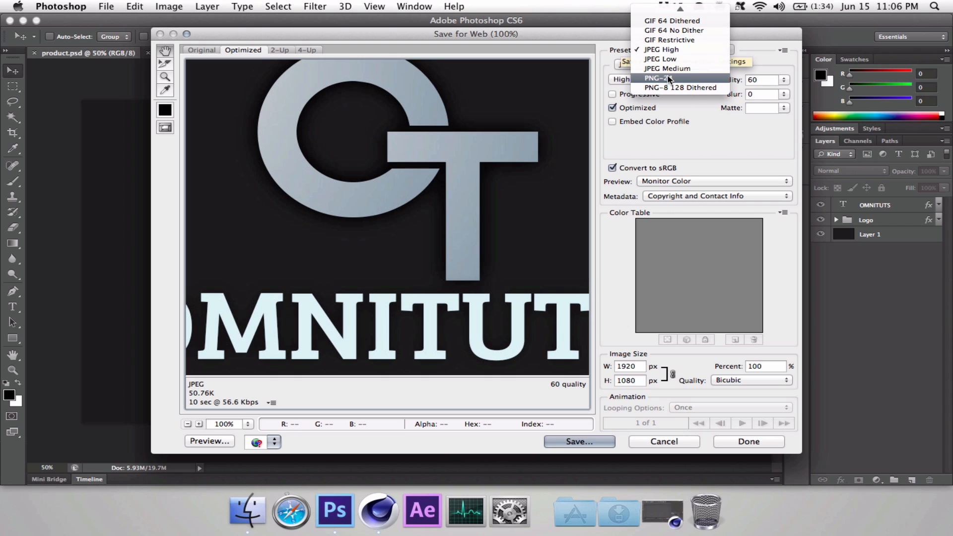
{"action": "scroll", "coordinate": [670, 78], "scroll_direction": "up", "scroll_amount": 1}
{"action": "scroll", "coordinate": [670, 78], "scroll_direction": "up", "scroll_amount": 1}
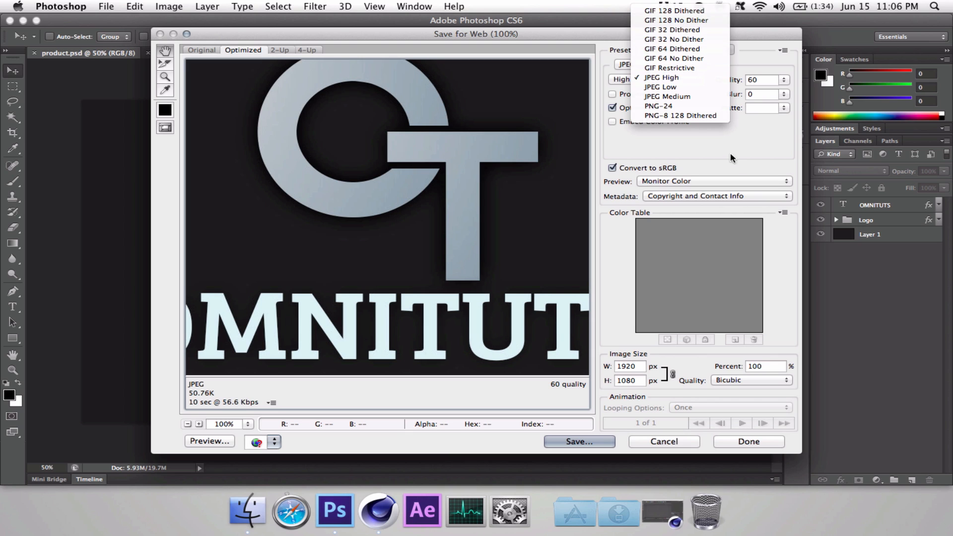
{"action": "left_click", "coordinate": [731, 153]}
{"action": "left_click", "coordinate": [678, 65]}
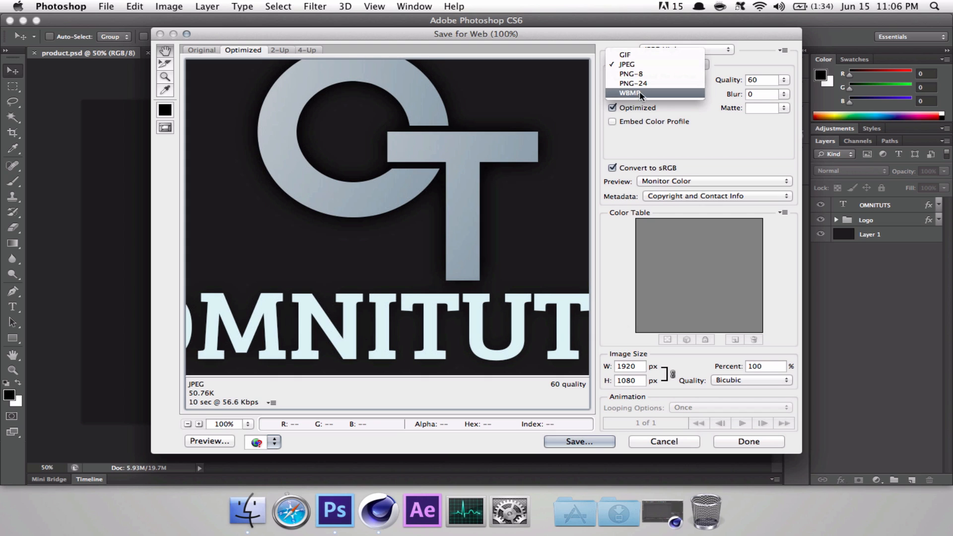
{"action": "left_click", "coordinate": [661, 130]}
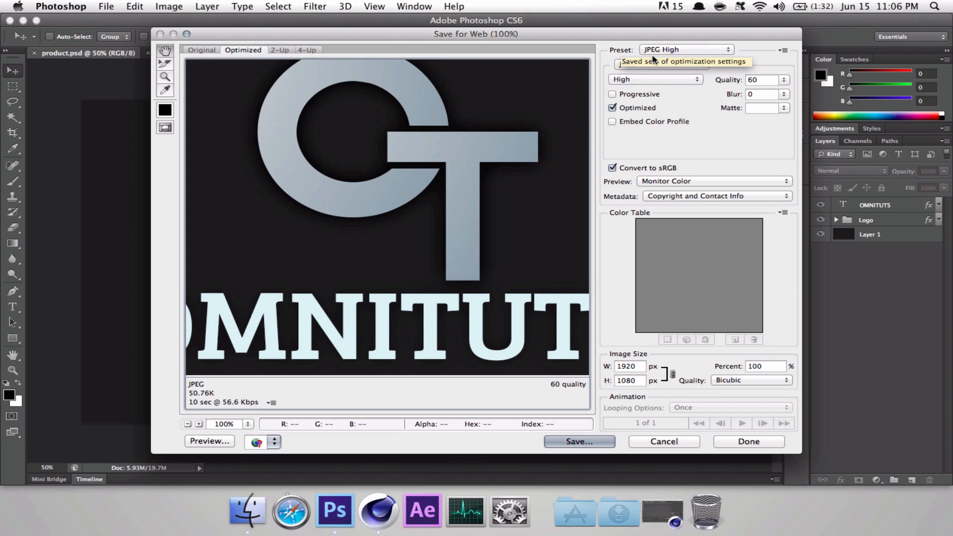
{"action": "left_click", "coordinate": [655, 67]}
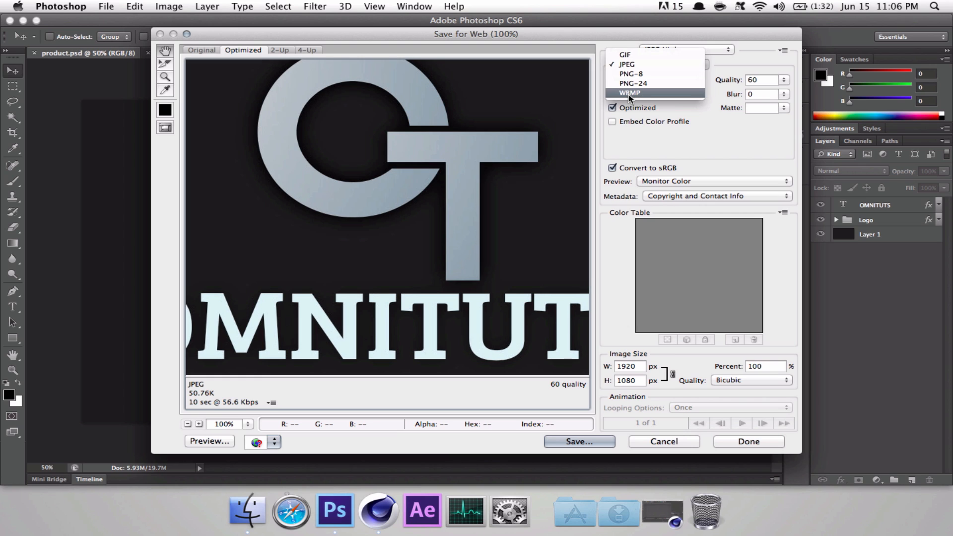
{"action": "left_click", "coordinate": [639, 135]}
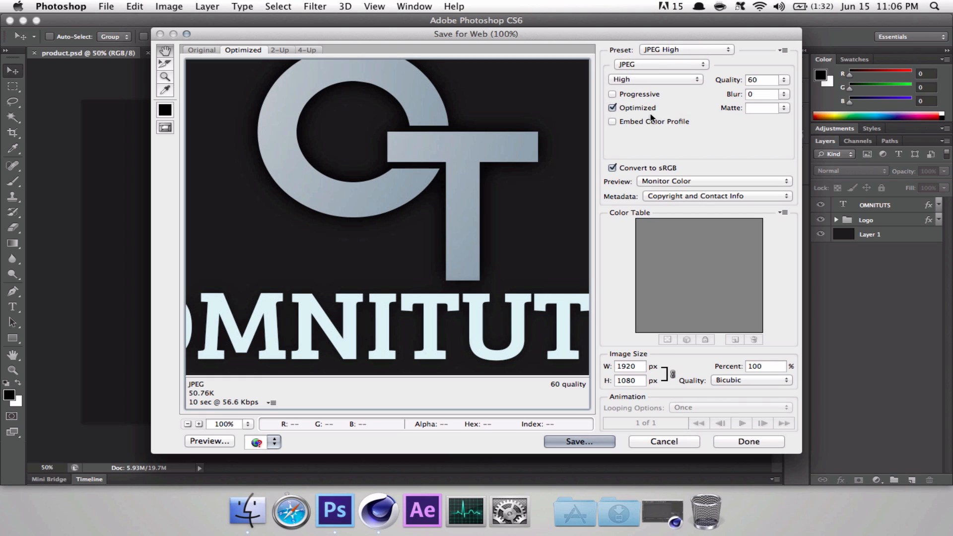
Step: Set the JPEG export quality to 100 with Maximum compression quality and a blur of 0
{"action": "left_click", "coordinate": [784, 80]}
{"action": "left_click", "coordinate": [782, 77]}
{"action": "left_click", "coordinate": [784, 80]}
{"action": "left_click_drag", "start_coordinate": [758, 93], "coordinate": [786, 94]}
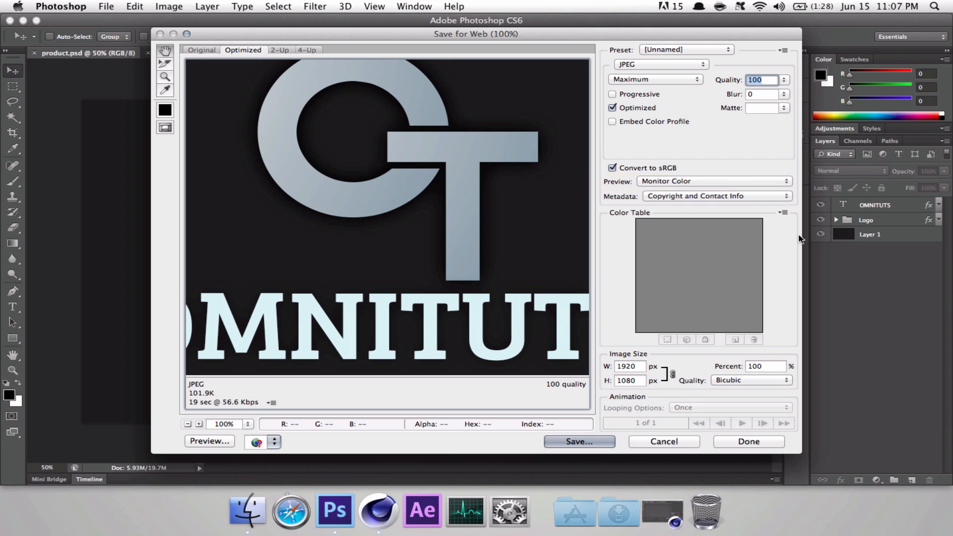
{"action": "left_click", "coordinate": [784, 94]}
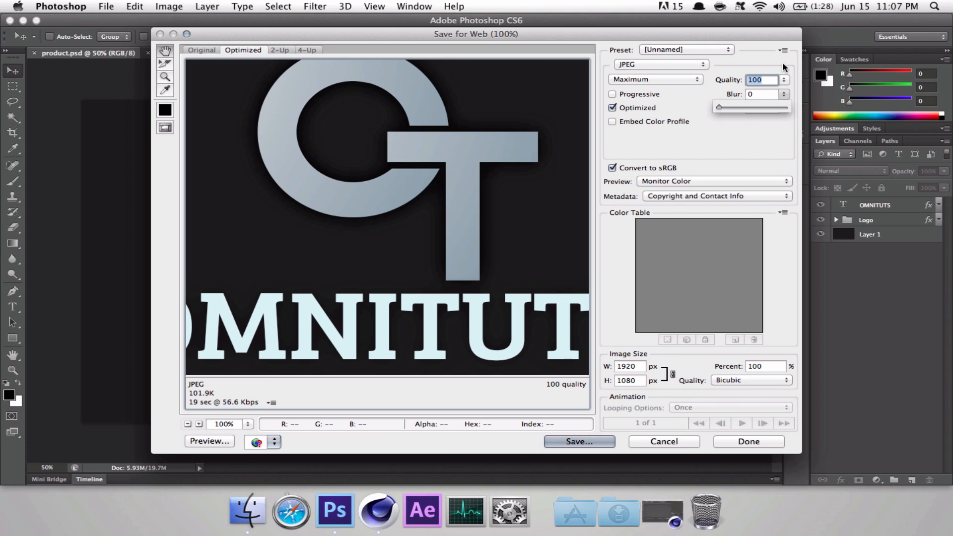
{"action": "left_click", "coordinate": [783, 94]}
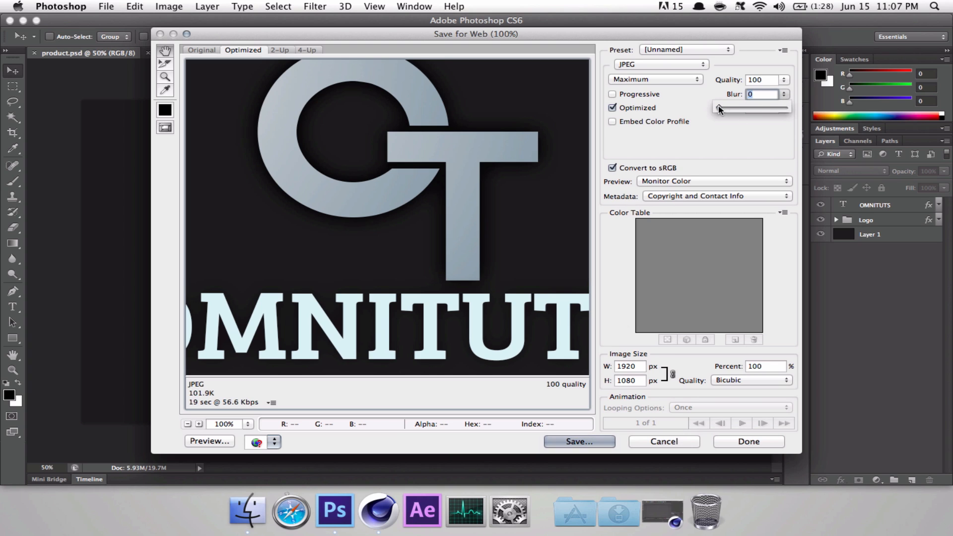
{"action": "mouse_move", "coordinate": [719, 109]}
{"action": "left_mouse_down"}
{"action": "mouse_move", "coordinate": [754, 114]}
{"action": "mouse_move", "coordinate": [720, 113]}
{"action": "left_mouse_up"}
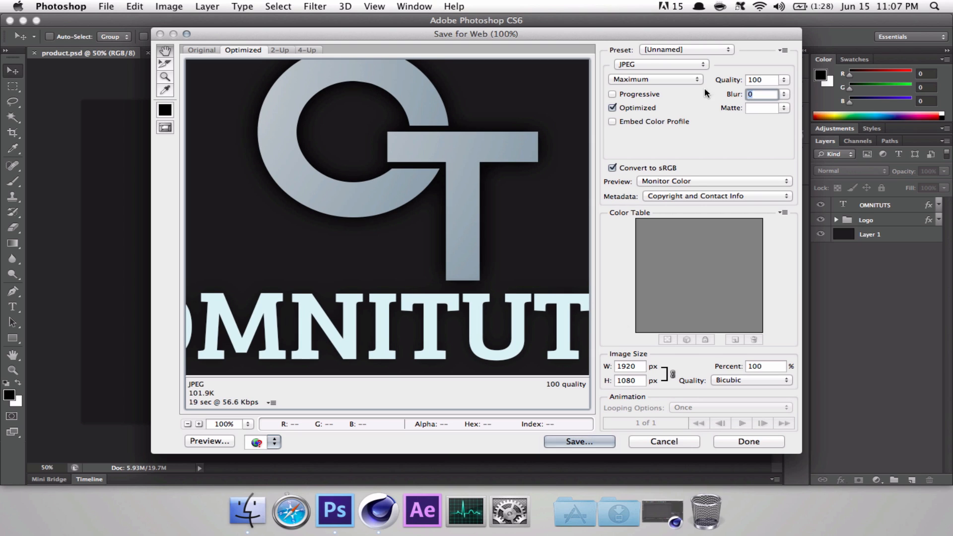
{"action": "left_click", "coordinate": [649, 80]}
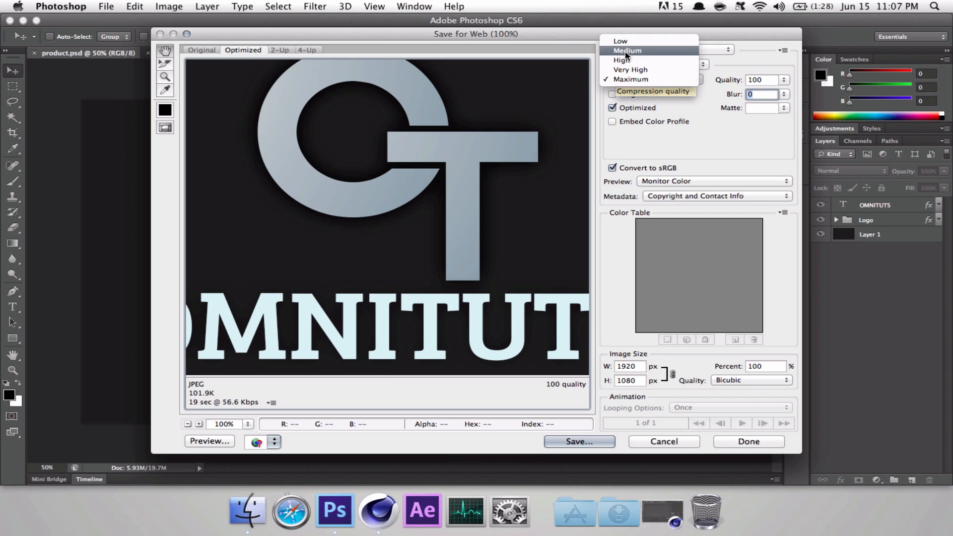
{"action": "left_click", "coordinate": [629, 80]}
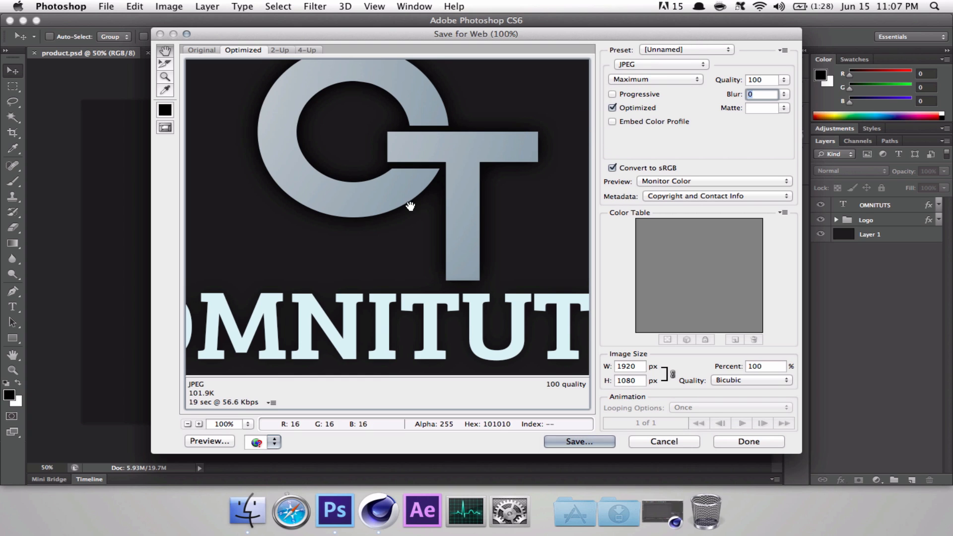
Step: Set the export format to GIF with No Transparency Dither and a web snap of 0%
{"action": "left_click", "coordinate": [642, 65]}
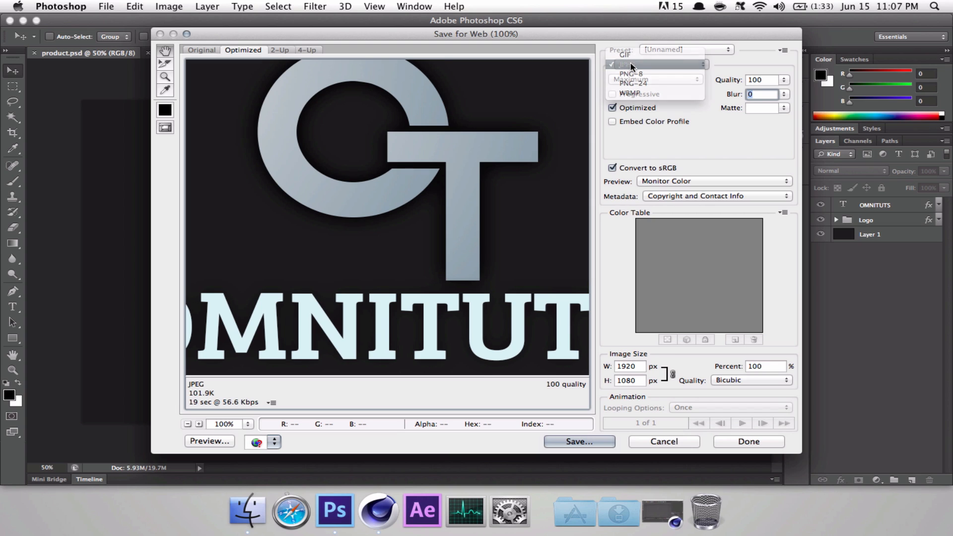
{"action": "left_click", "coordinate": [632, 65]}
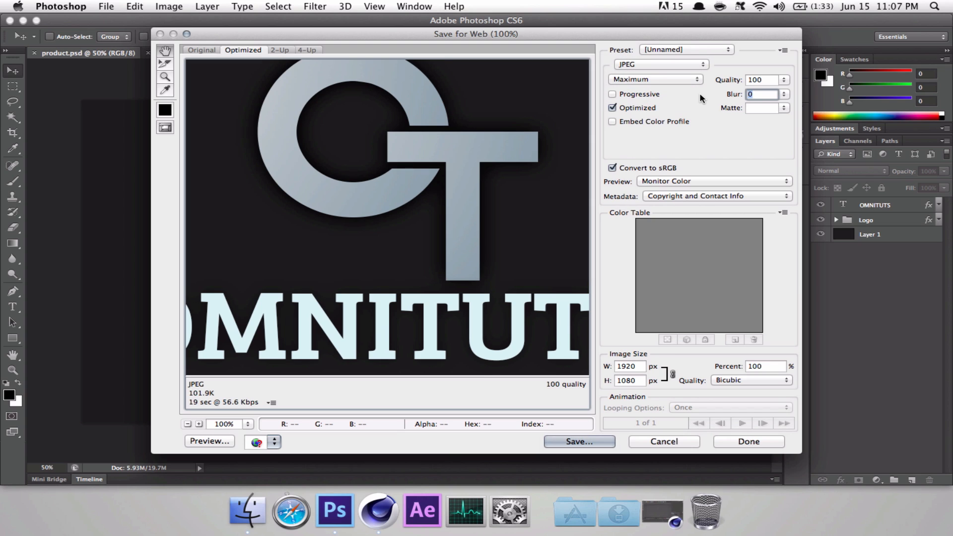
{"action": "left_click", "coordinate": [656, 62]}
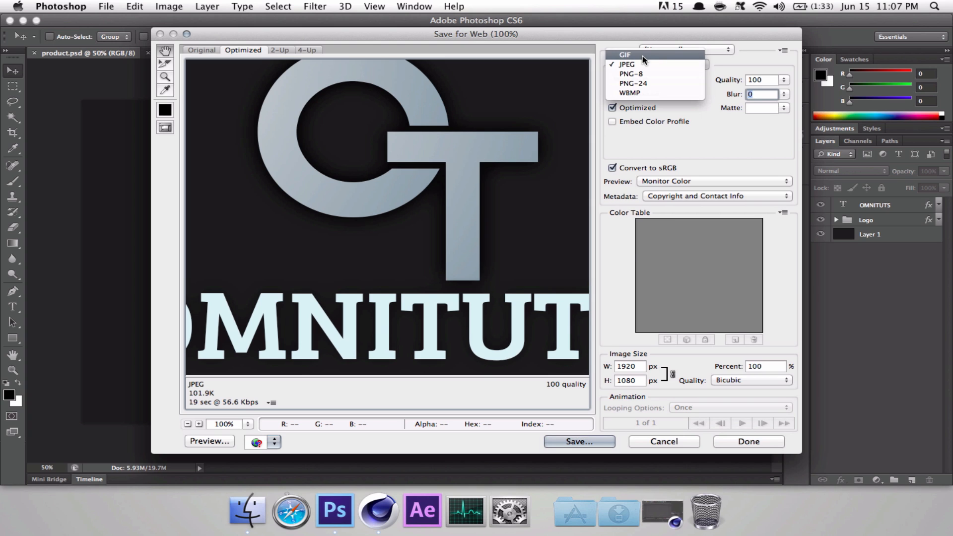
{"action": "left_click", "coordinate": [643, 56]}
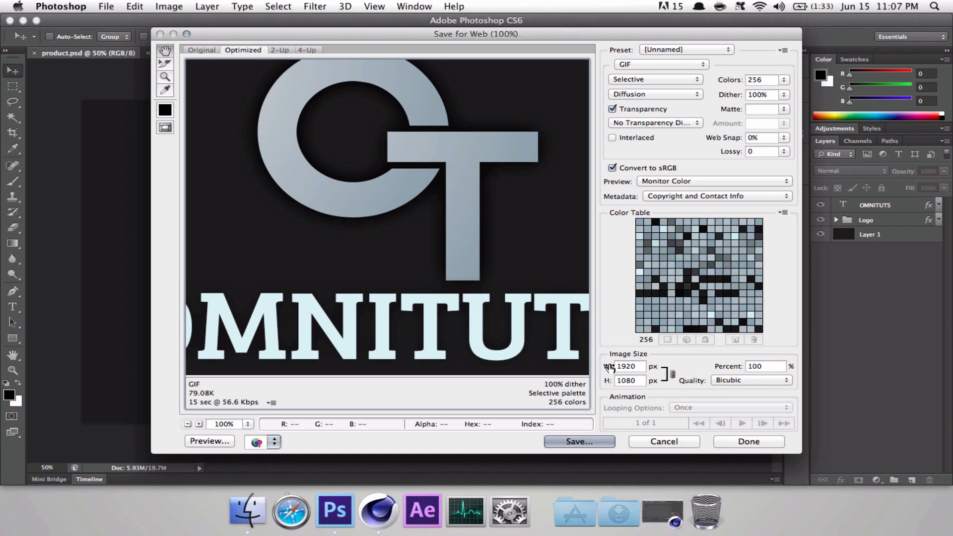
{"action": "left_click", "coordinate": [659, 123]}
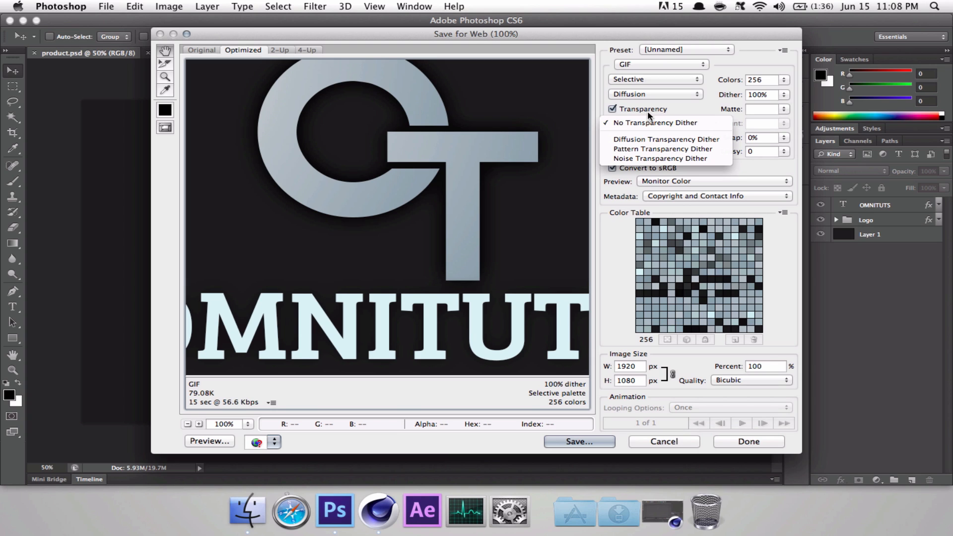
{"action": "left_click", "coordinate": [670, 124]}
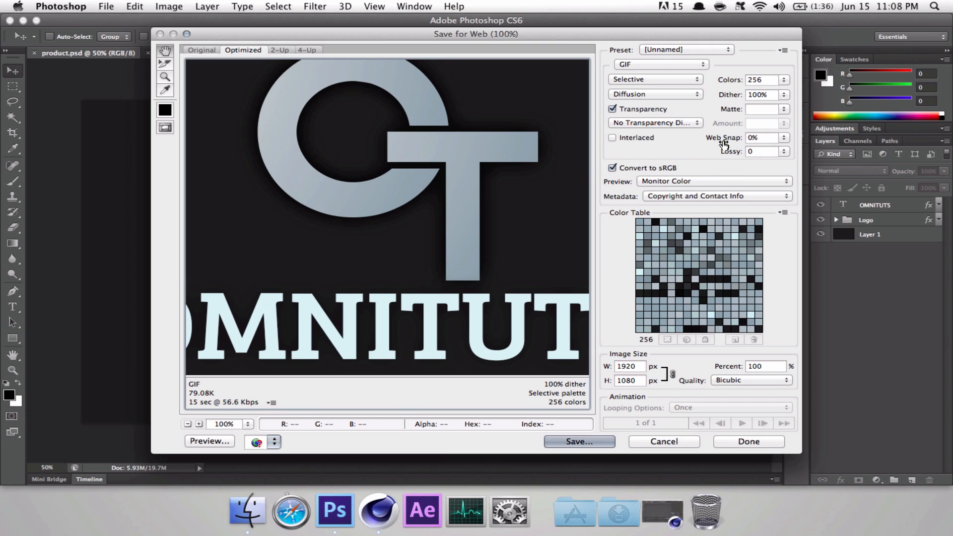
{"action": "left_click", "coordinate": [784, 140]}
{"action": "left_click_drag", "start_coordinate": [719, 151], "coordinate": [694, 144]}
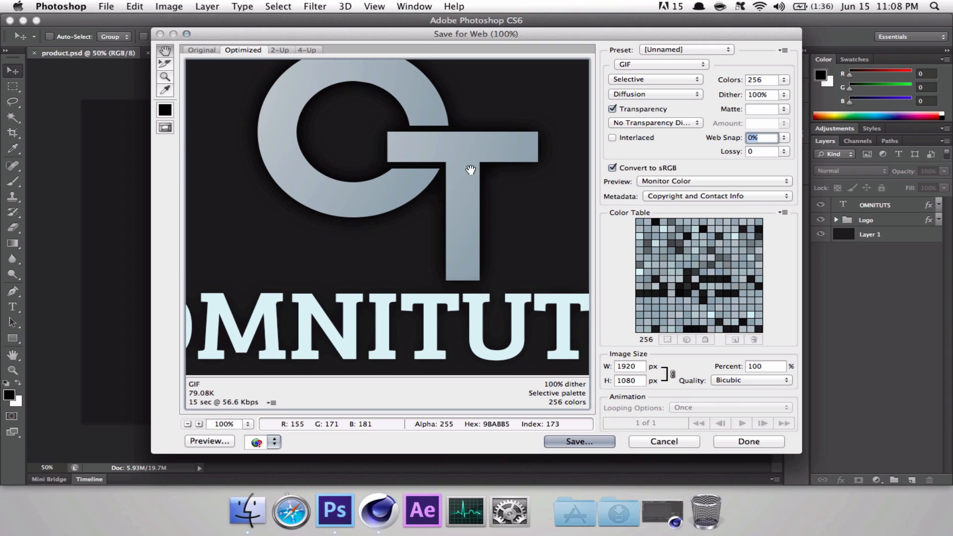
Step: Start saving the optimized image and create a new Desktop folder named Logos as its destination
{"action": "left_click", "coordinate": [566, 447]}
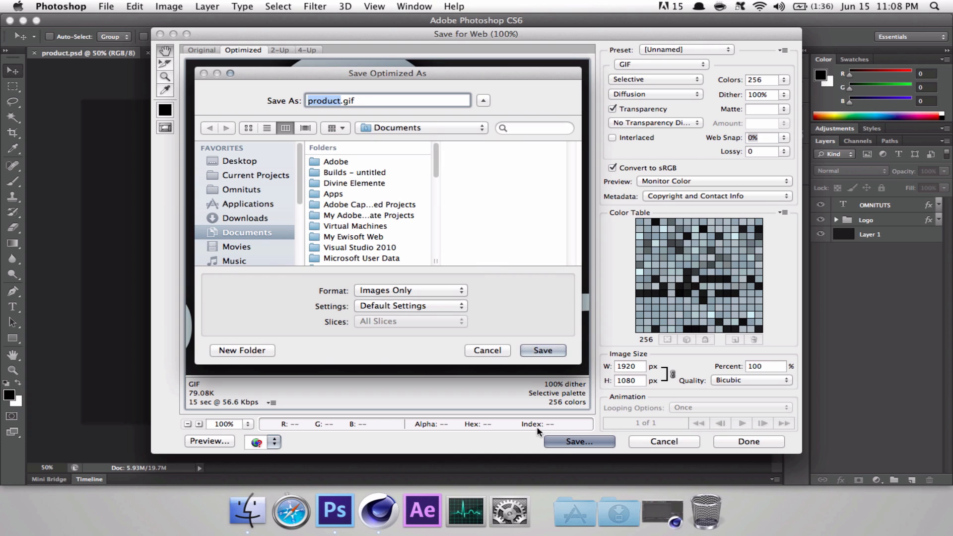
{"action": "left_click", "coordinate": [240, 161]}
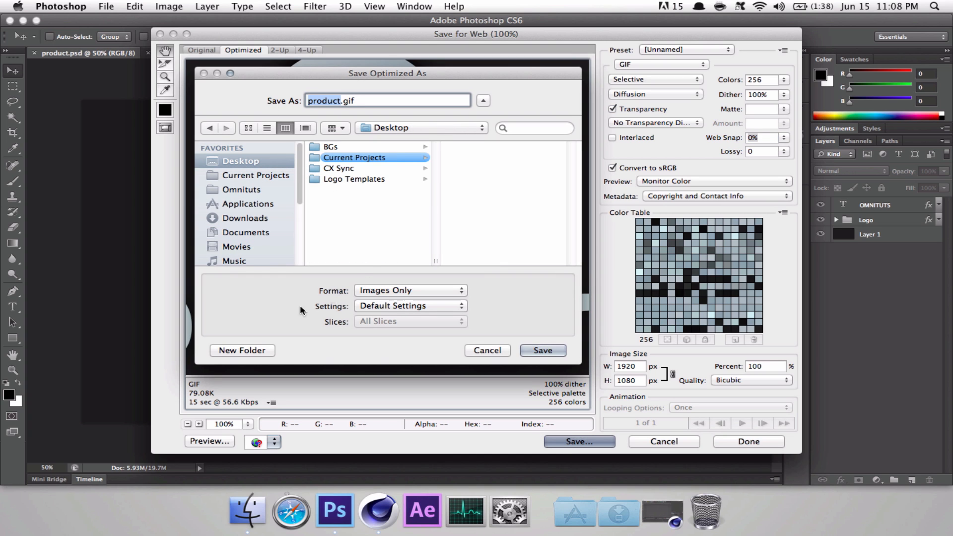
{"action": "left_click", "coordinate": [243, 351]}
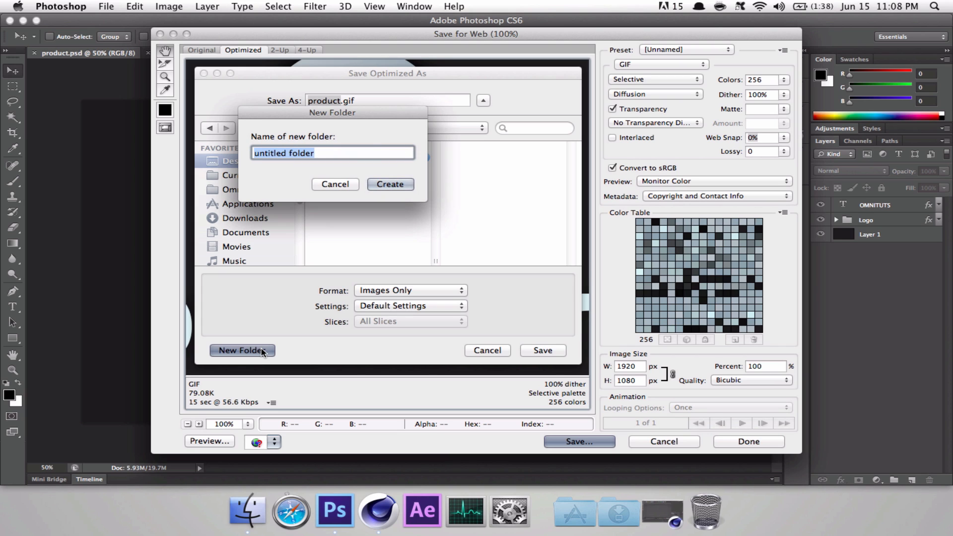
{"action": "type", "text": "L"}
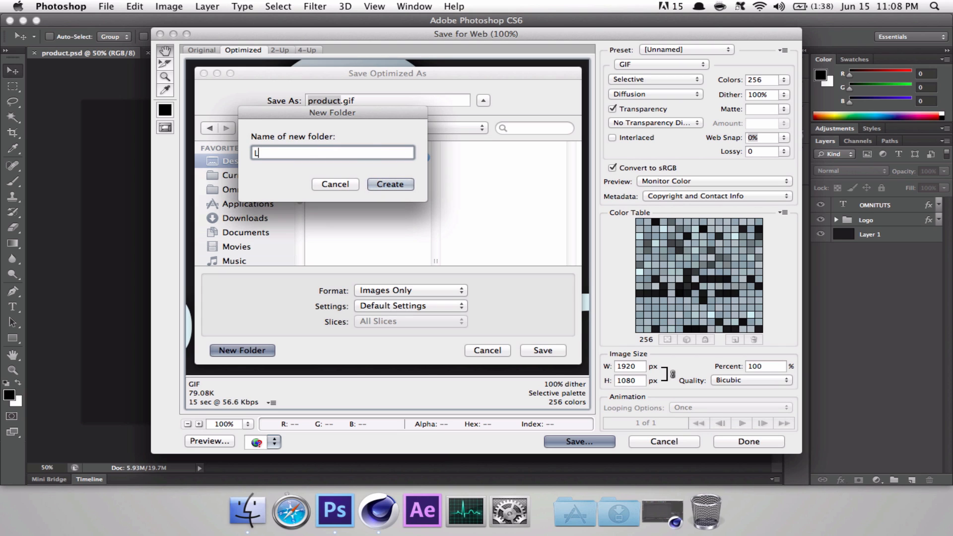
{"action": "type", "text": "ogos"}
{"action": "key", "text": "Return"}
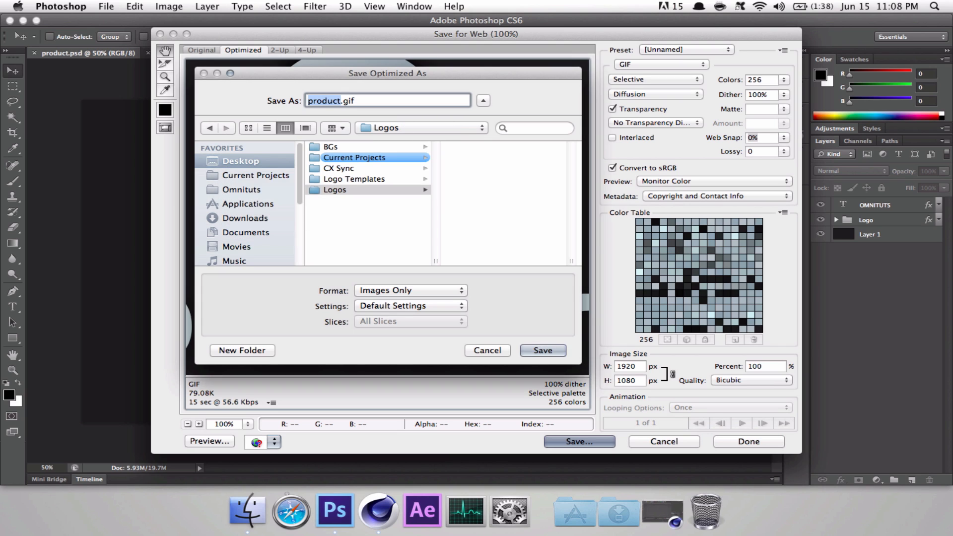
{"action": "left_click", "coordinate": [342, 191]}
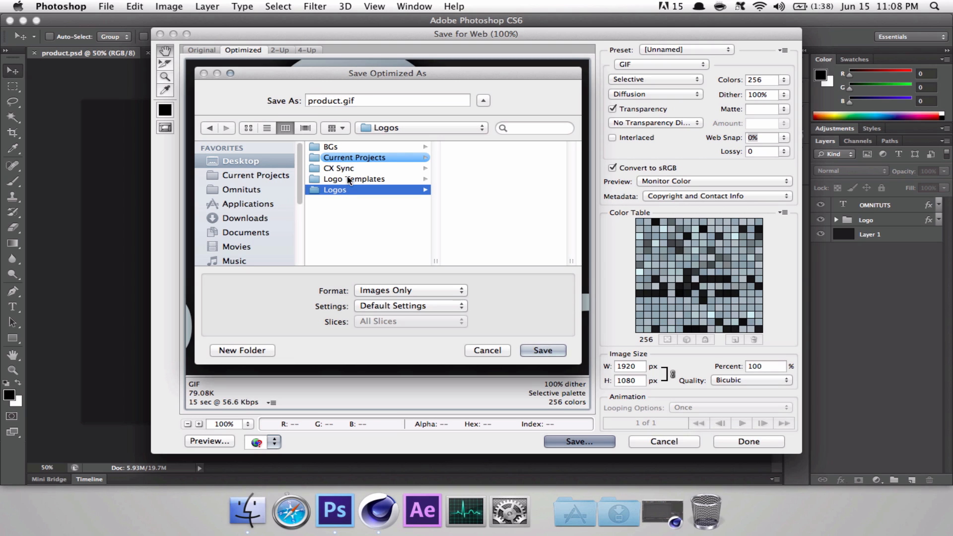
Step: Name the exported file WebLogo.gif and choose Images Only as the save format
{"action": "double_click", "coordinate": [340, 101]}
{"action": "type", "text": "Web"}
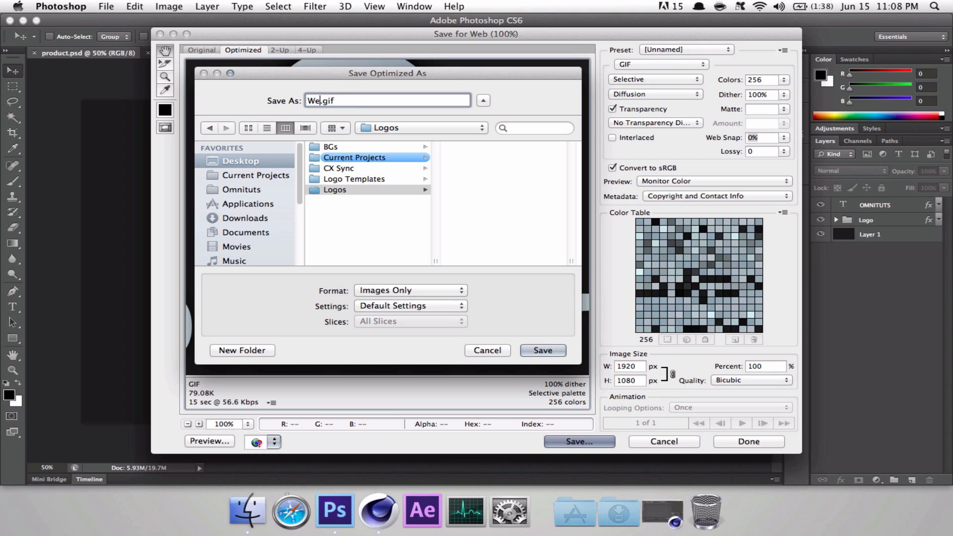
{"action": "type", "text": "Logo"}
{"action": "left_click", "coordinate": [445, 293]}
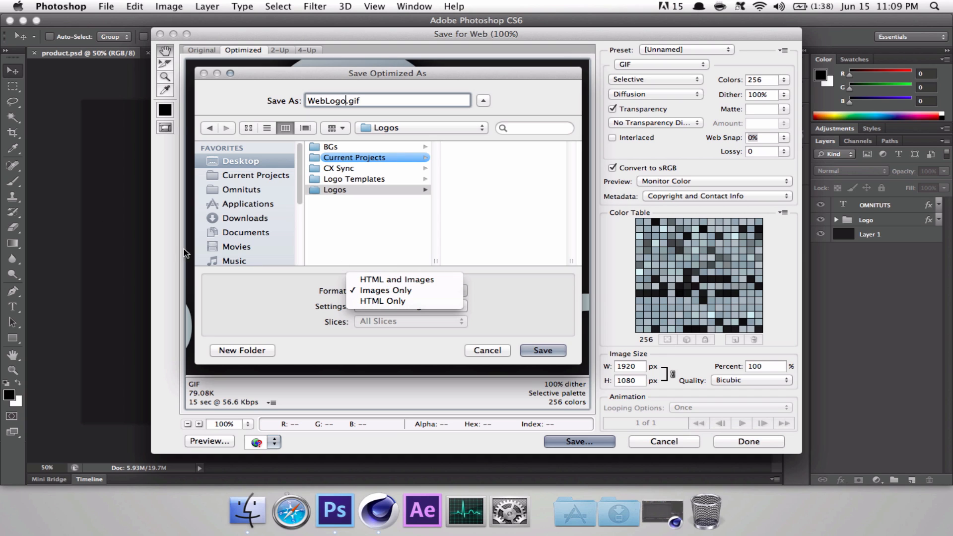
{"action": "left_click", "coordinate": [404, 295]}
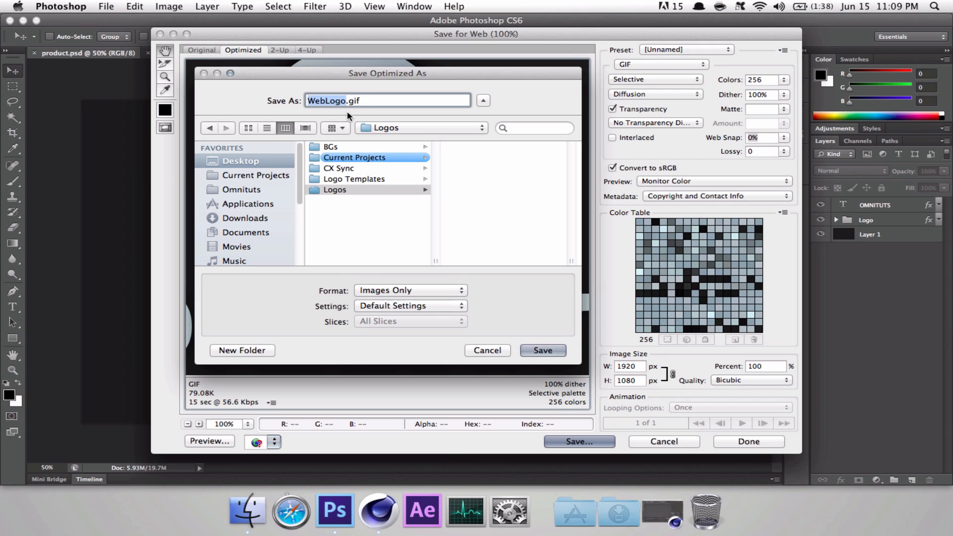
{"action": "left_click", "coordinate": [357, 102]}
{"action": "left_click_drag", "start_coordinate": [357, 101], "coordinate": [347, 103]}
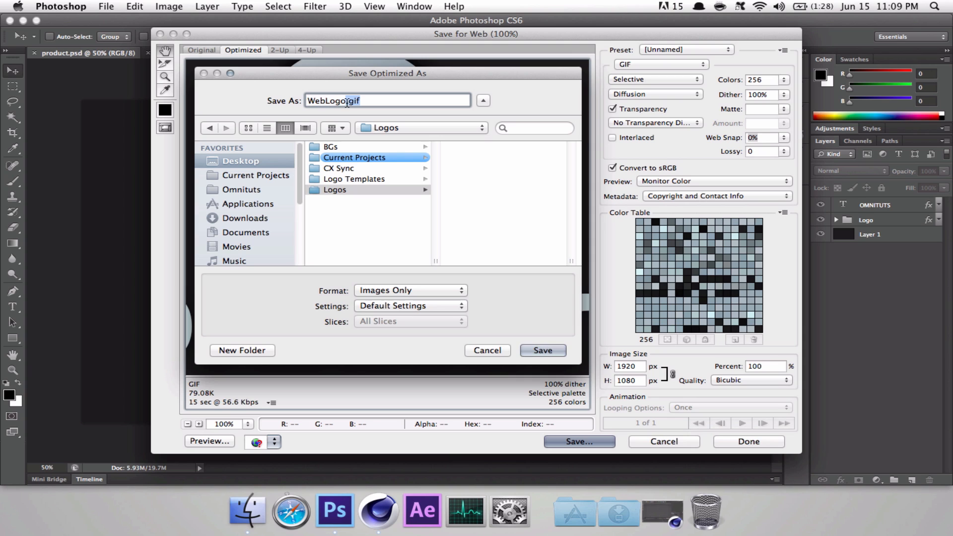
Step: Cancel saving the GIF and switch the web export format to JPEG
{"action": "left_click", "coordinate": [383, 103]}
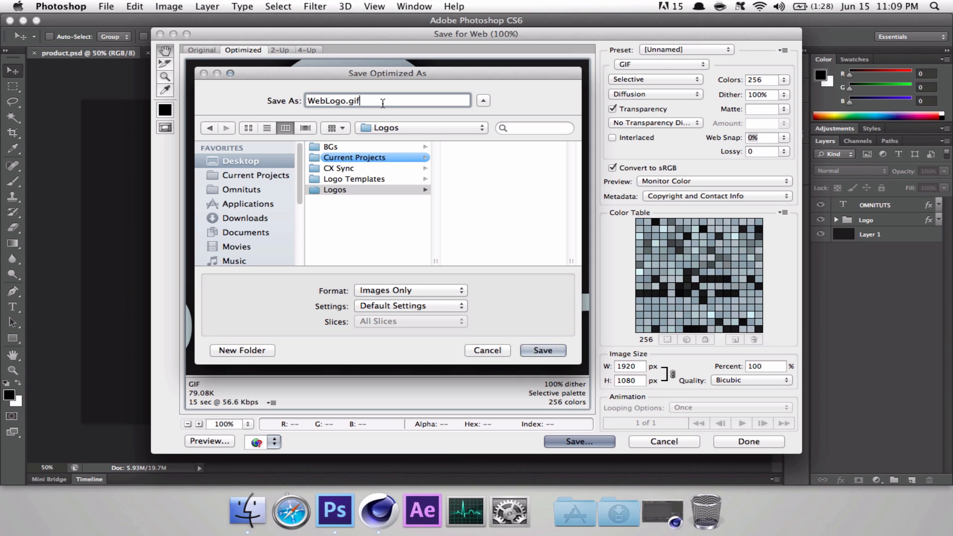
{"action": "left_click", "coordinate": [488, 351]}
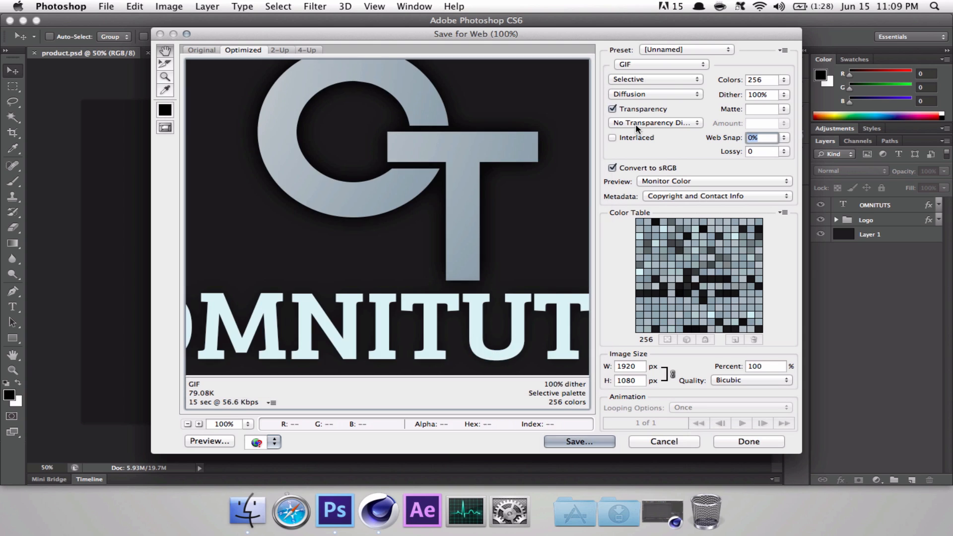
{"action": "left_click", "coordinate": [663, 64]}
{"action": "left_click", "coordinate": [627, 74]}
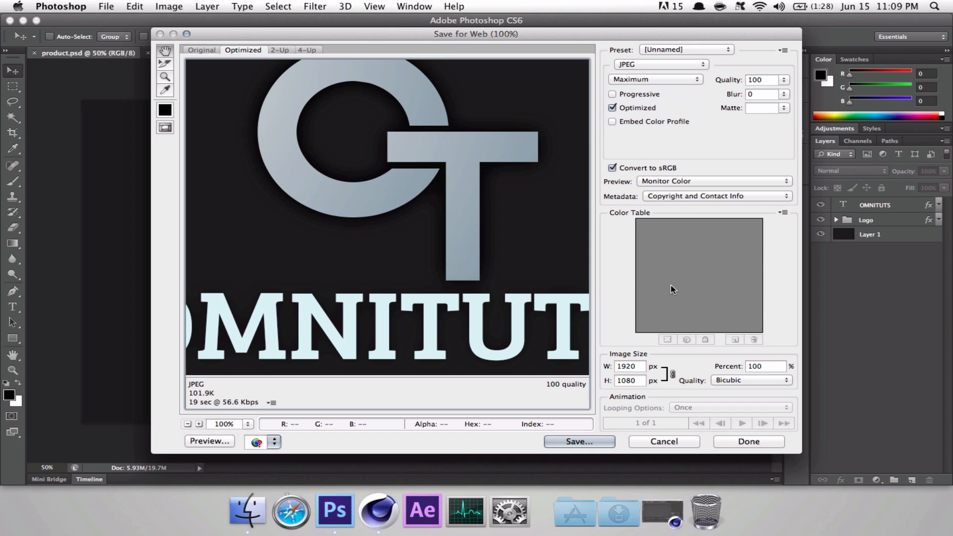
Step: Start saving the optimized JPEG and choose the Logos folder on the Desktop as its destination
{"action": "left_click", "coordinate": [571, 441]}
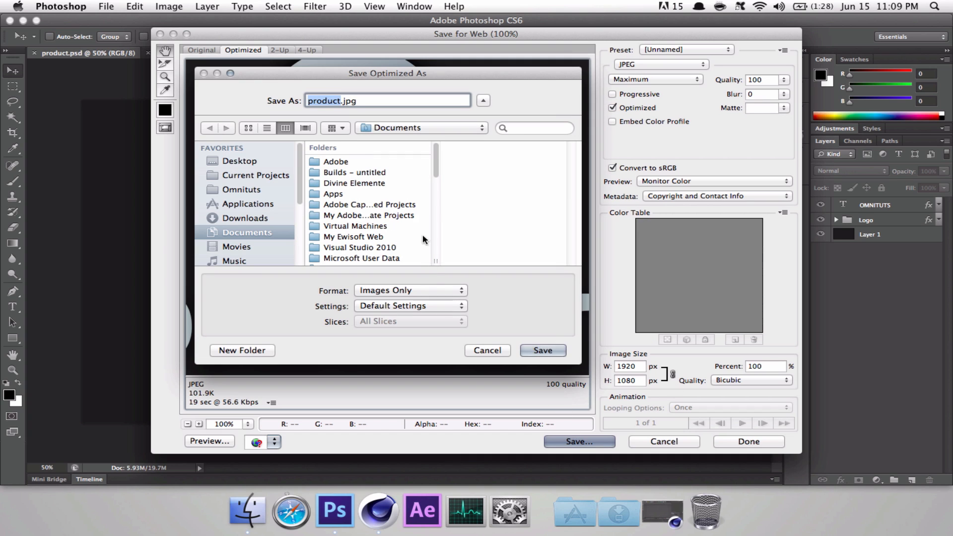
{"action": "left_click", "coordinate": [258, 161]}
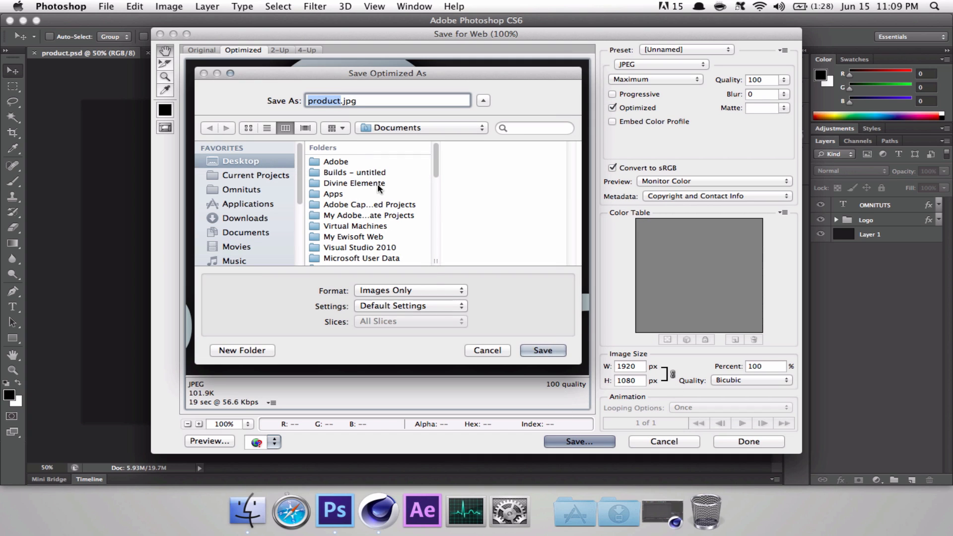
{"action": "left_click", "coordinate": [251, 164]}
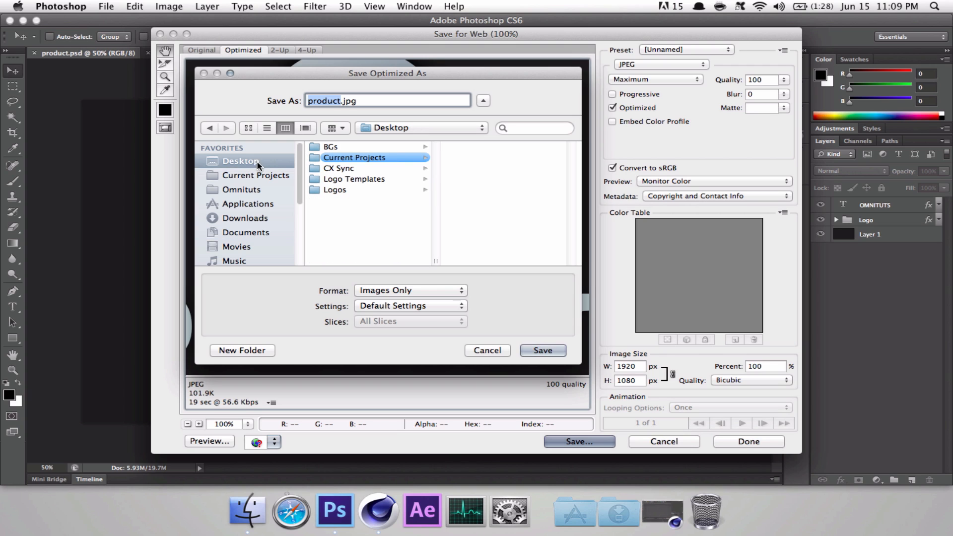
{"action": "left_click", "coordinate": [353, 190]}
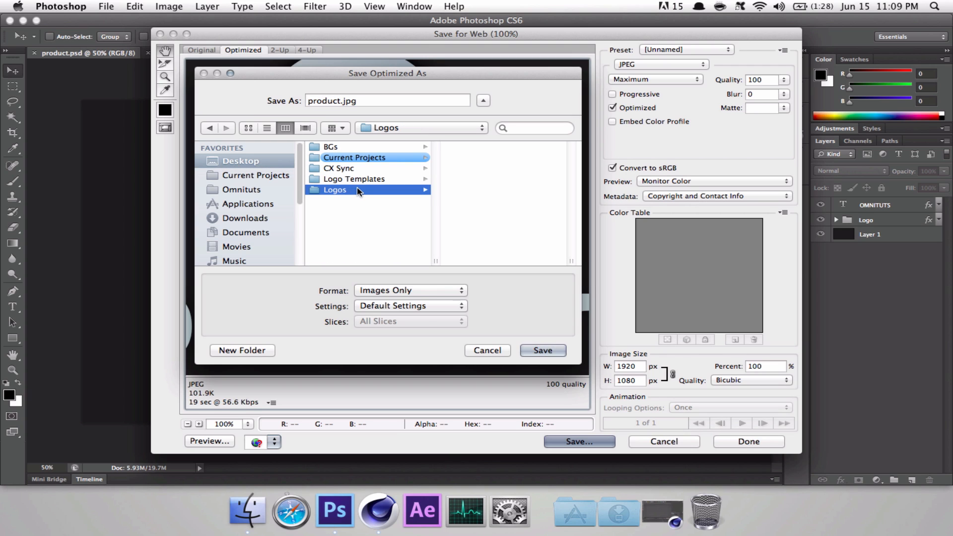
Step: Save the export as WebLogo.jpg with the Images Only format and Default Settings
{"action": "left_click", "coordinate": [427, 293]}
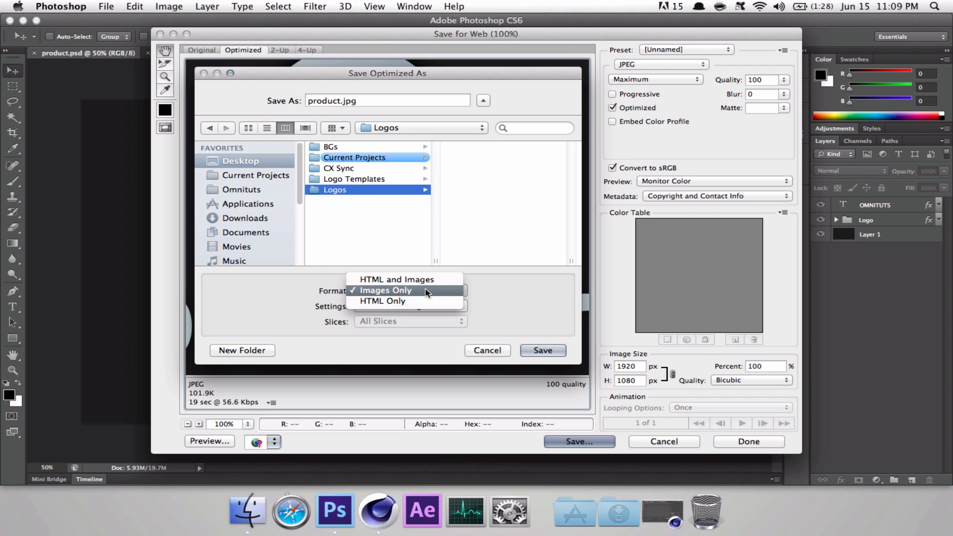
{"action": "left_click", "coordinate": [426, 293]}
{"action": "left_click", "coordinate": [423, 306]}
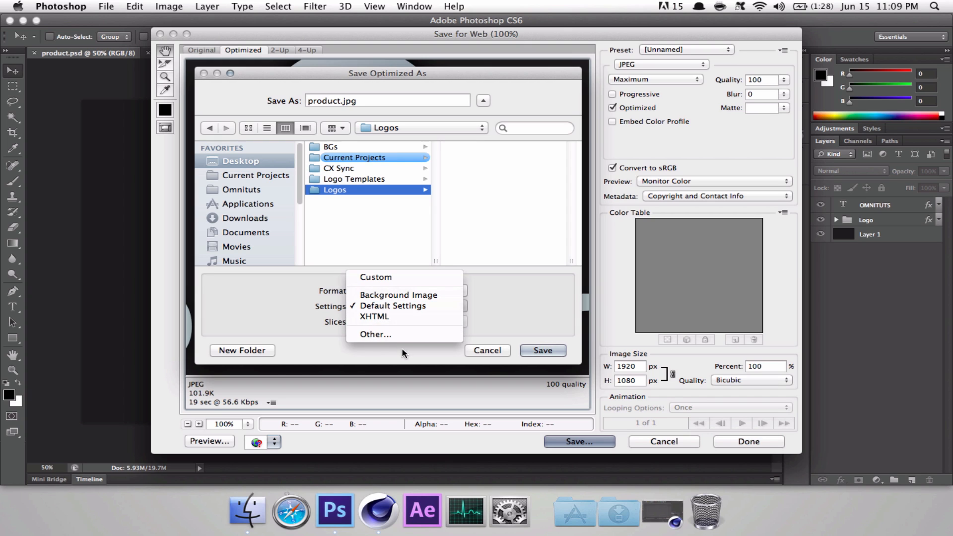
{"action": "left_click", "coordinate": [392, 307]}
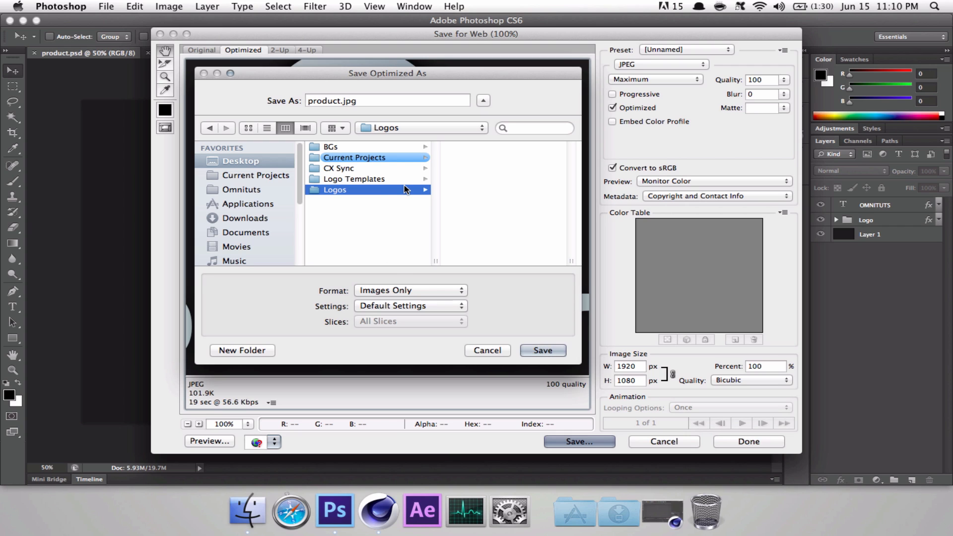
{"action": "left_click", "coordinate": [343, 103]}
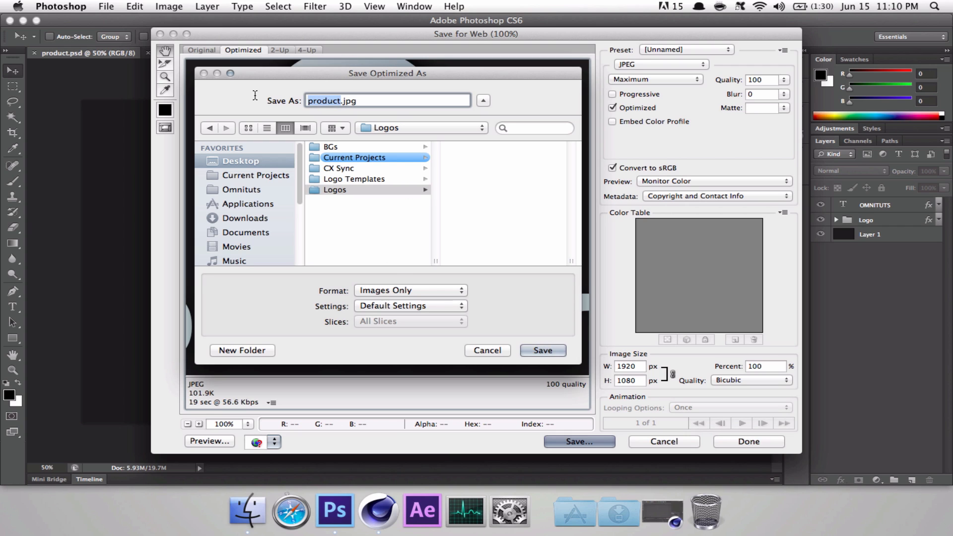
{"action": "type", "text": "WebLogo"}
{"action": "key", "text": "Return"}
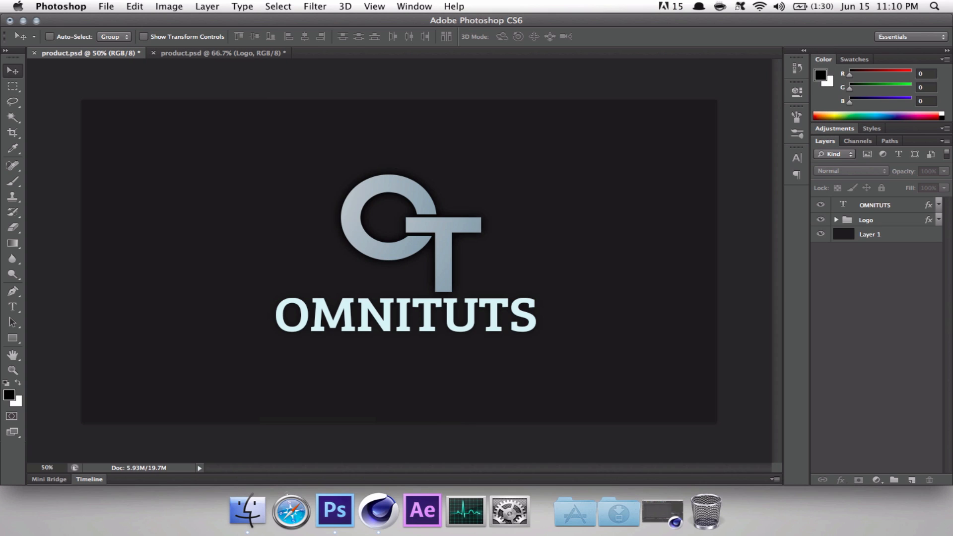
Step: Preview the exported WebLogo.jpg from the Desktop's Logos folder at full screen, and close the preview without opening the file
{"action": "left_click", "coordinate": [98, 8]}
{"action": "left_click", "coordinate": [113, 33]}
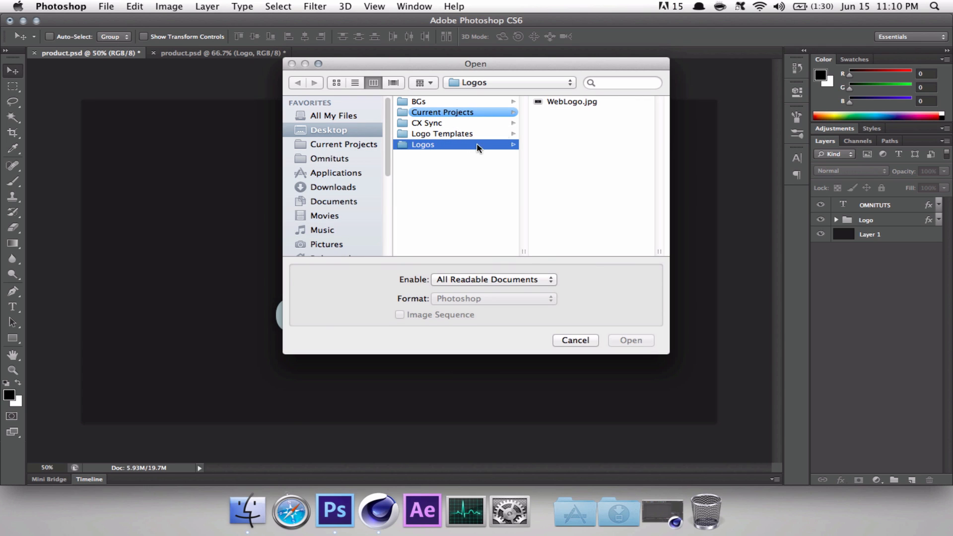
{"action": "left_click", "coordinate": [570, 104]}
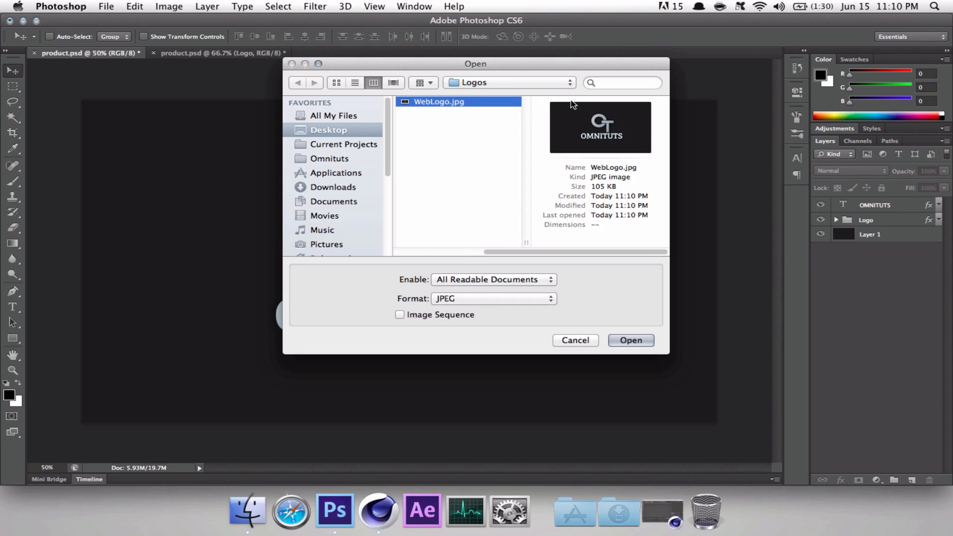
{"action": "key", "text": "Return"}
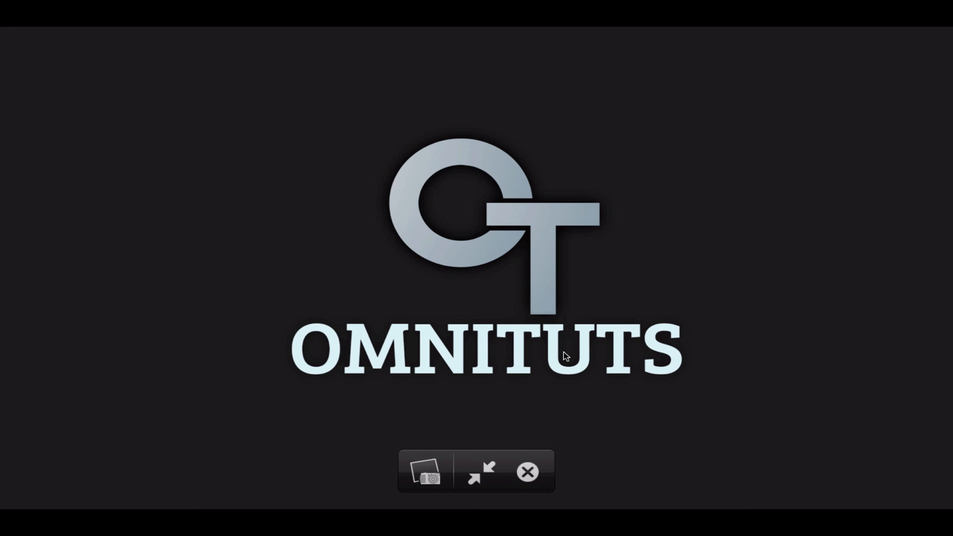
{"action": "left_click", "coordinate": [526, 476]}
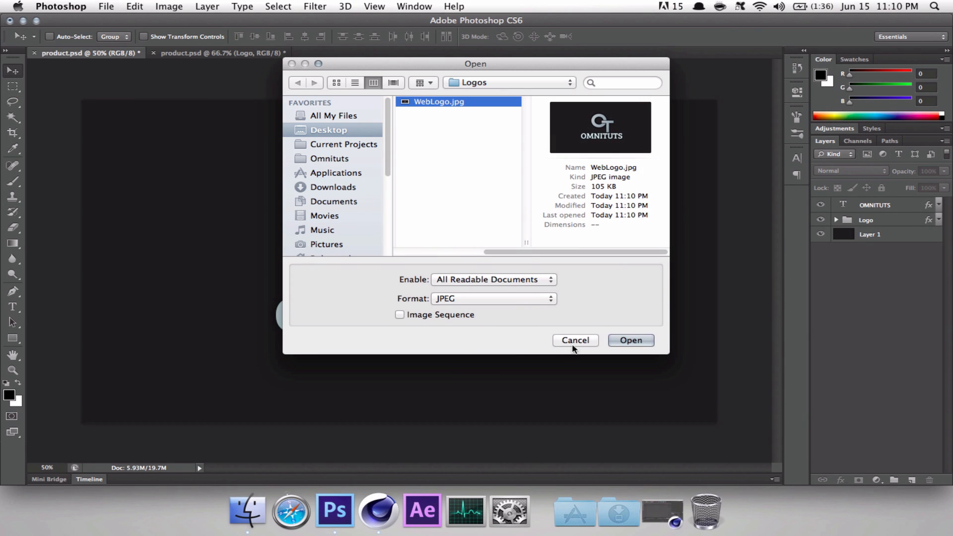
{"action": "left_click", "coordinate": [576, 341]}
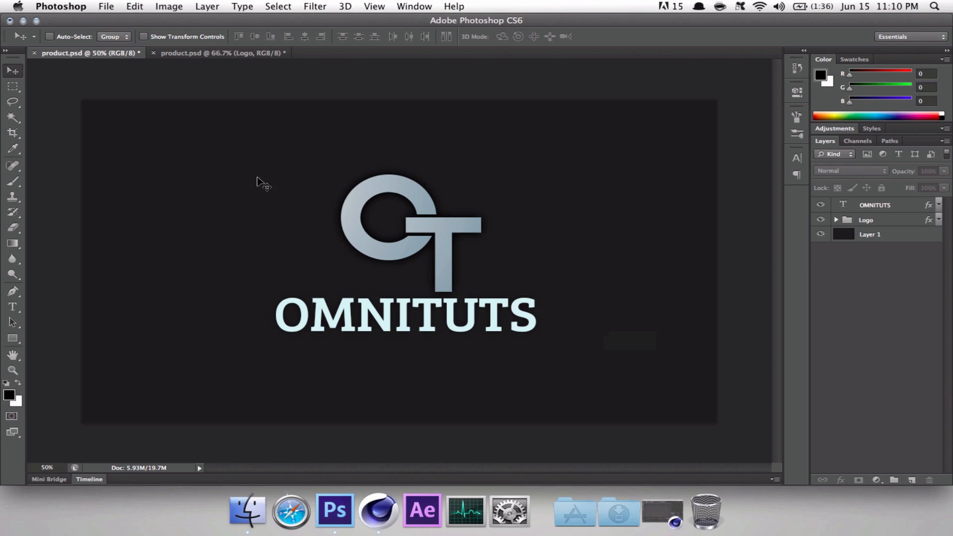
{"action": "left_click", "coordinate": [108, 6]}
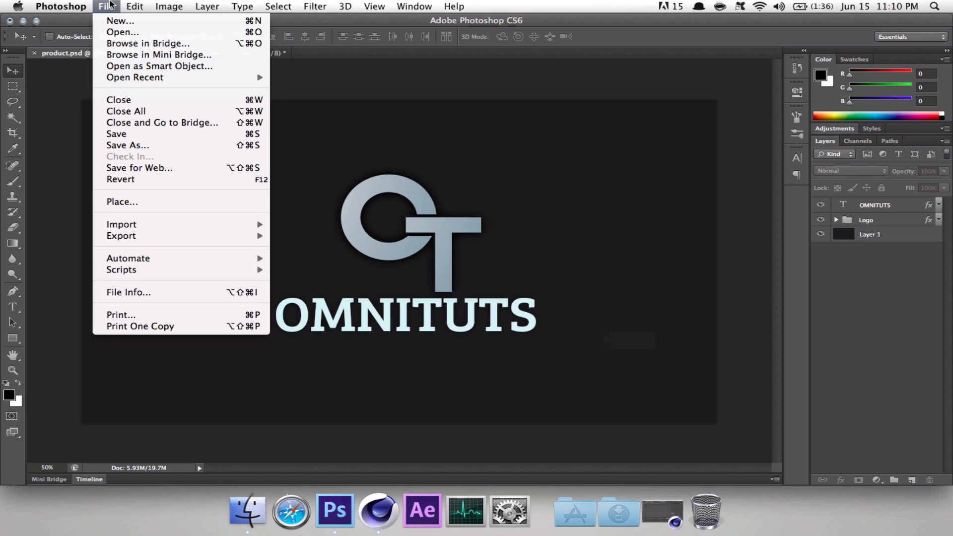
{"action": "mouse_move", "coordinate": [183, 240]}
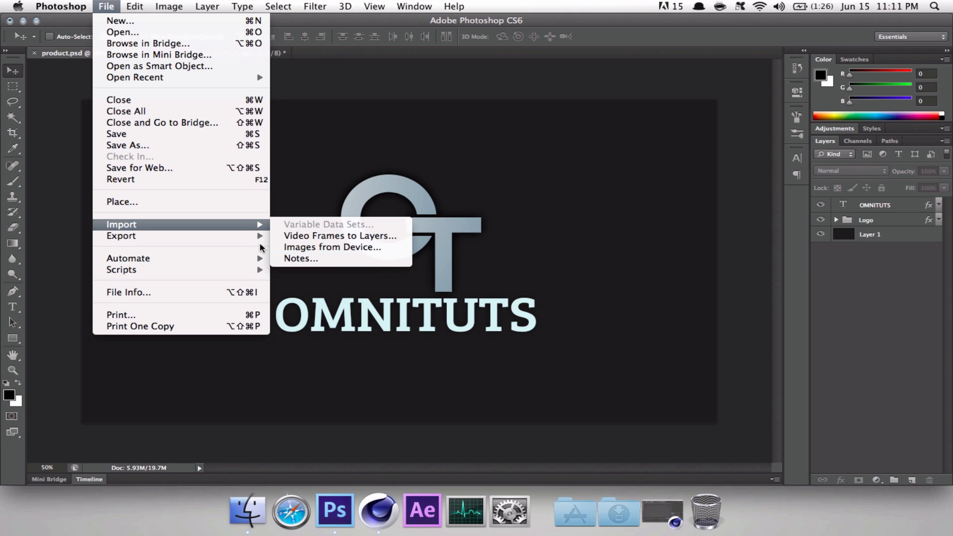
{"action": "mouse_move", "coordinate": [253, 238]}
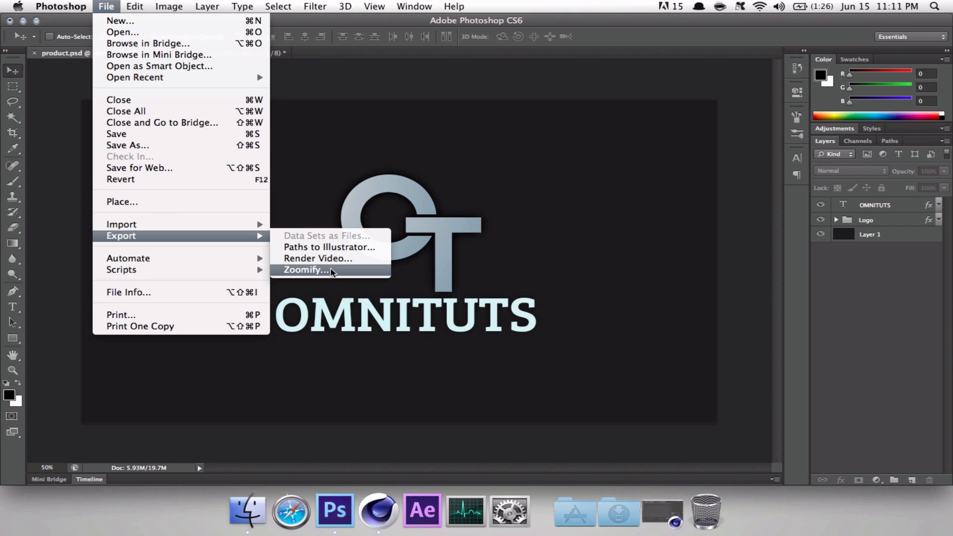
{"action": "left_click", "coordinate": [449, 270]}
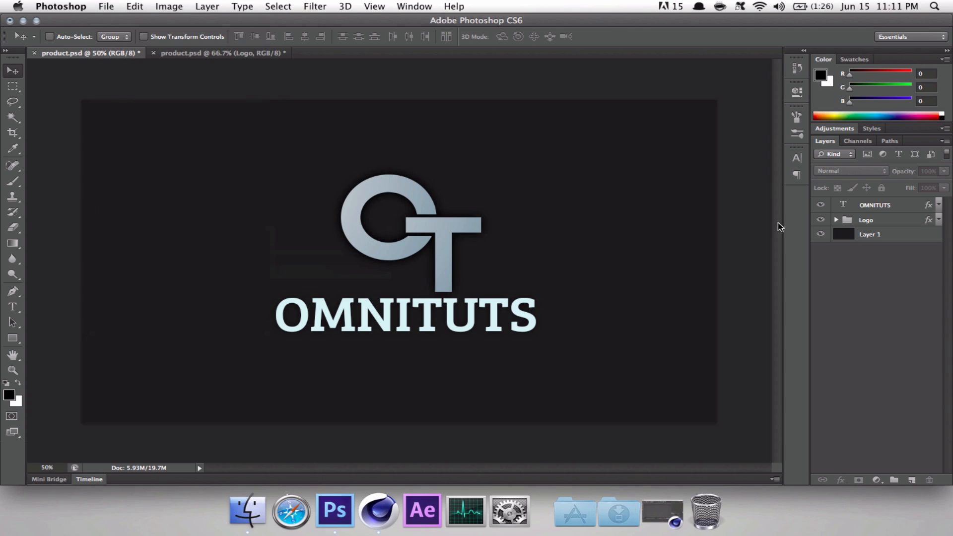
Step: Rasterize the OMNITUTS type layer and select its first T with the Magic Wand, using Point Sample and a tolerance of 2
{"action": "right_click", "coordinate": [906, 207]}
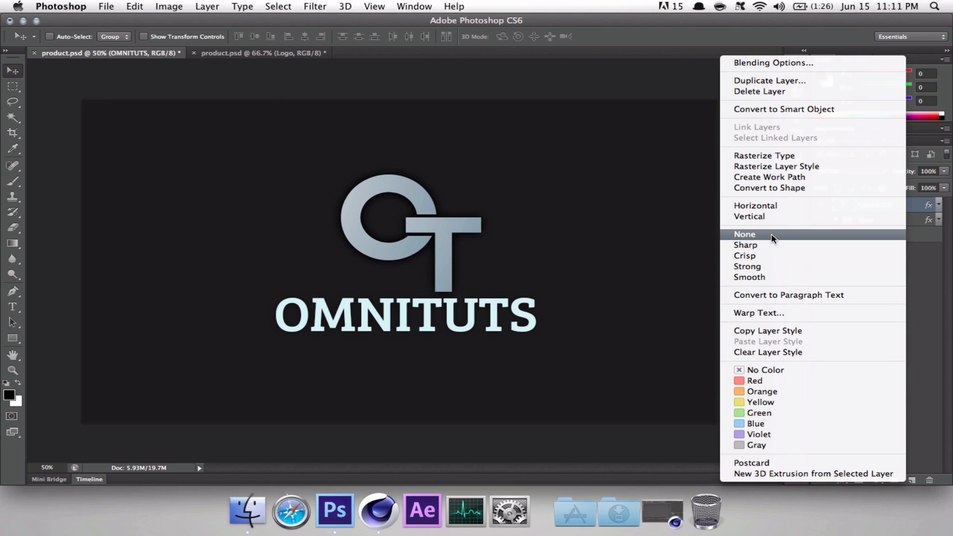
{"action": "left_click", "coordinate": [771, 156]}
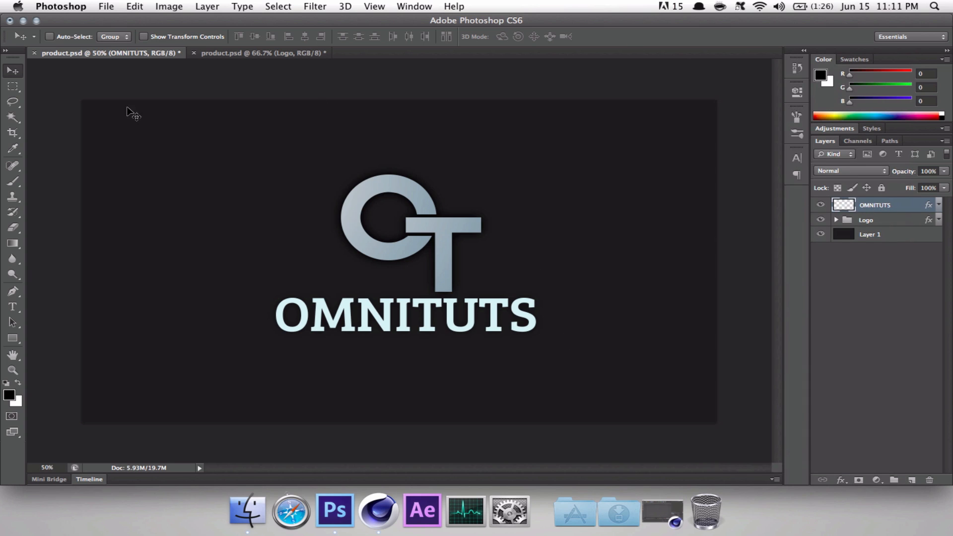
{"action": "left_click", "coordinate": [10, 119]}
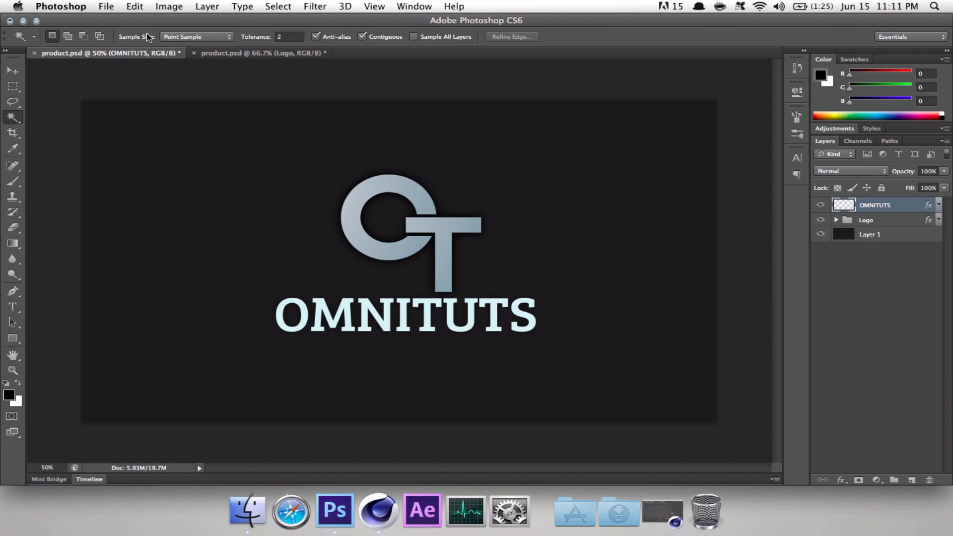
{"action": "left_click", "coordinate": [206, 37]}
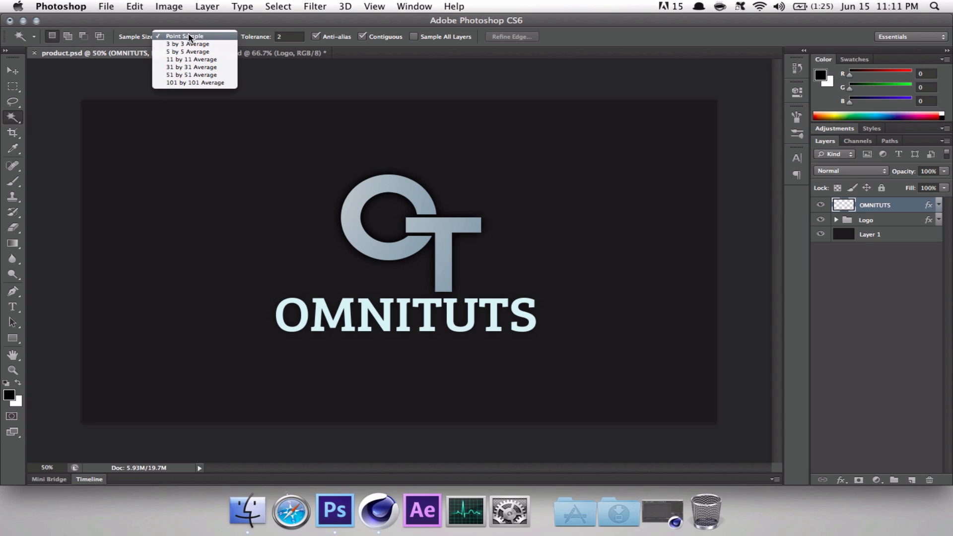
{"action": "left_click", "coordinate": [189, 37]}
{"action": "left_click", "coordinate": [285, 35]}
{"action": "type", "text": "2"}
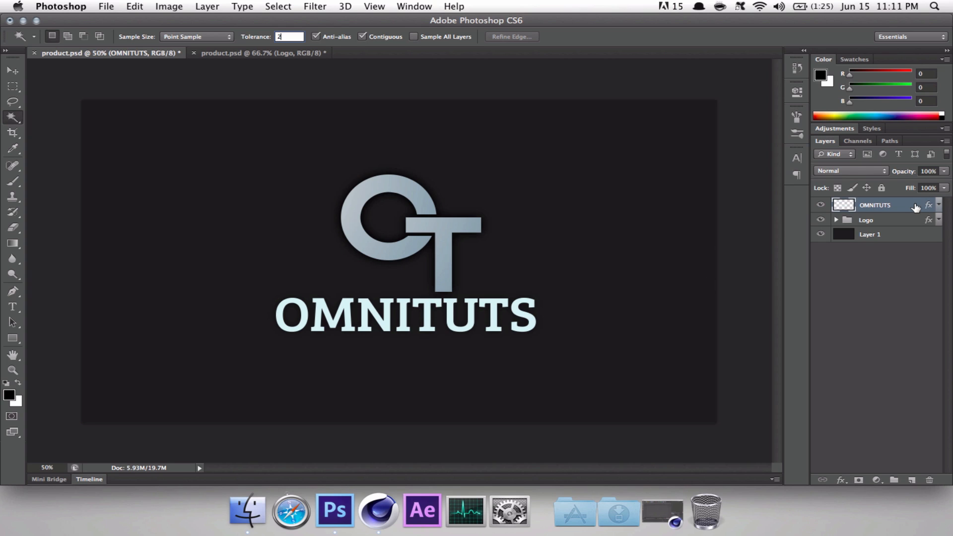
{"action": "left_click", "coordinate": [429, 304]}
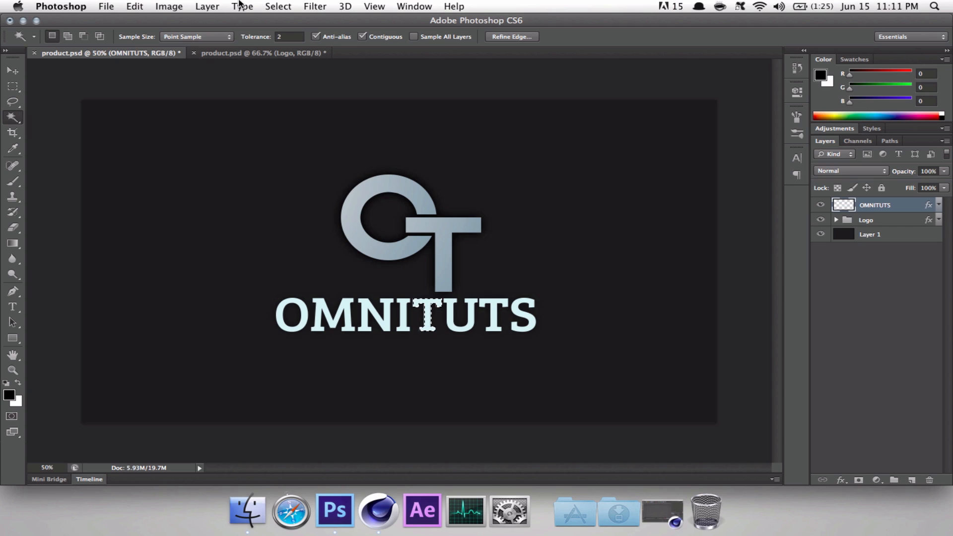
Step: Make a work path from the selected letter T with a tolerance of 2.0 pixels
{"action": "right_click", "coordinate": [431, 307]}
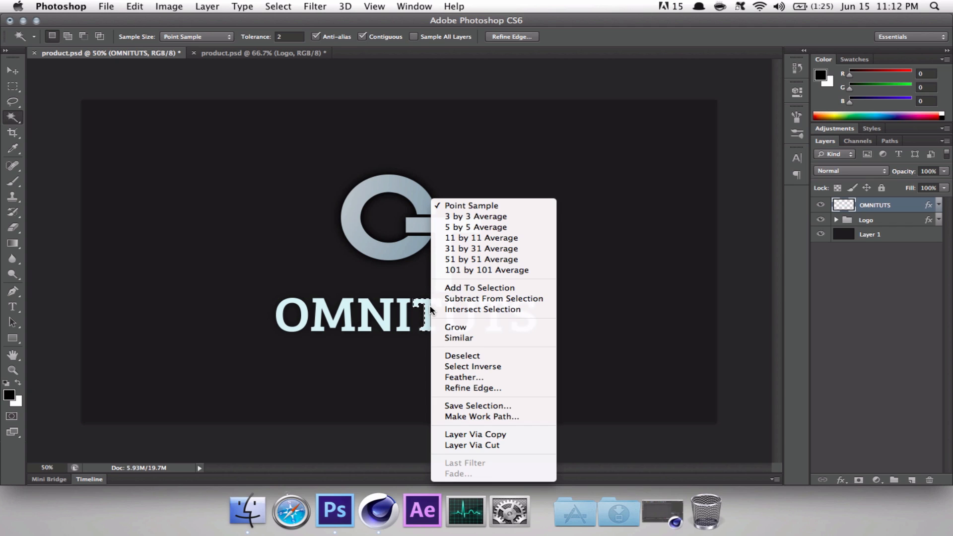
{"action": "left_click", "coordinate": [496, 419]}
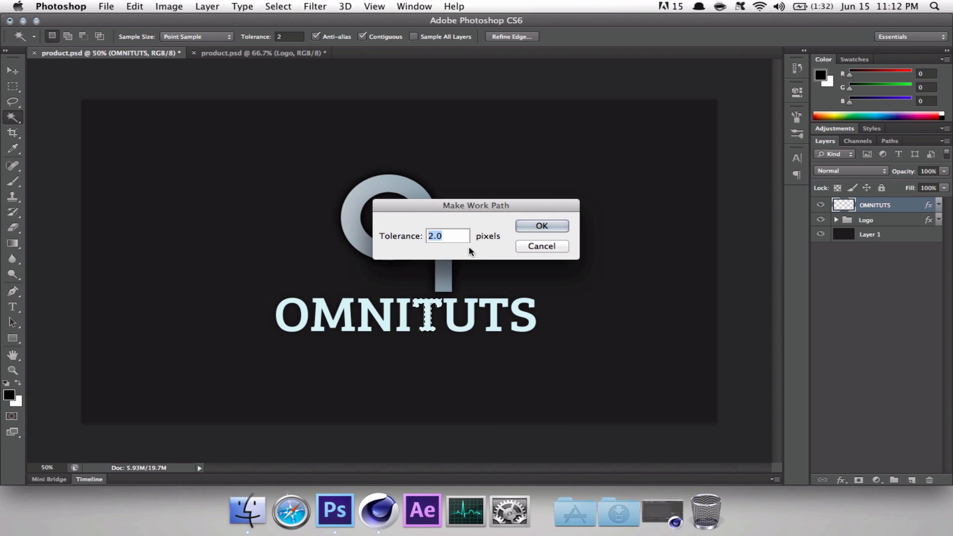
{"action": "left_click", "coordinate": [539, 228]}
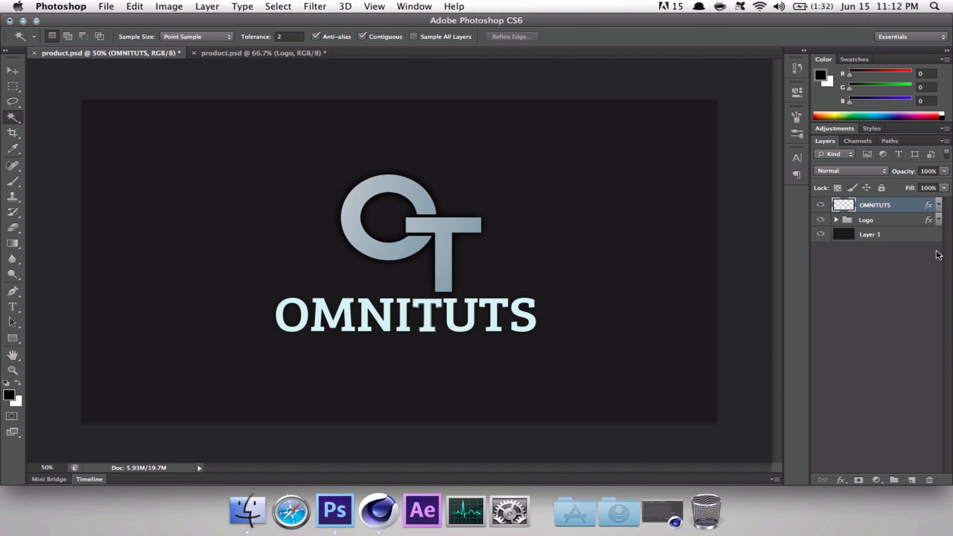
Step: Start exporting the Work Path to Illustrator and cancel the export
{"action": "left_click", "coordinate": [106, 6]}
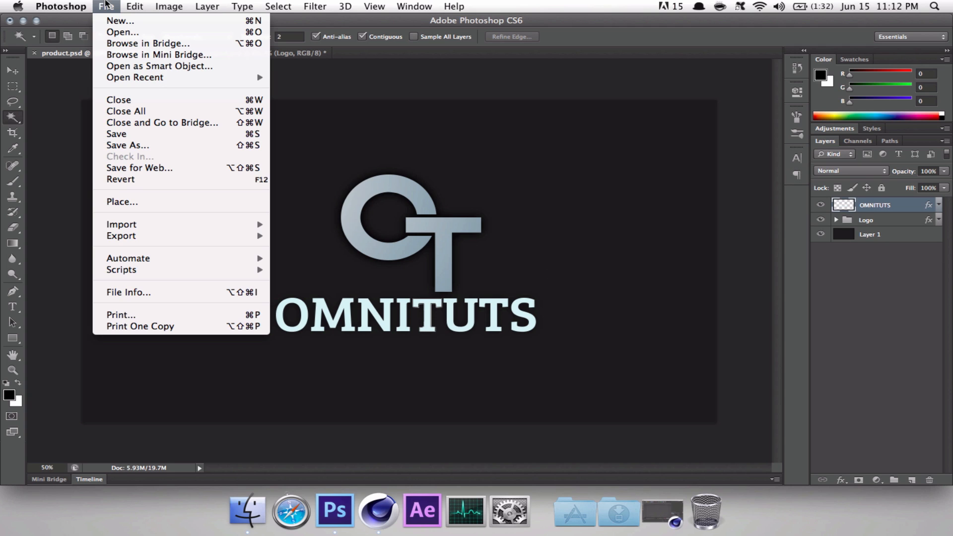
{"action": "mouse_move", "coordinate": [250, 236]}
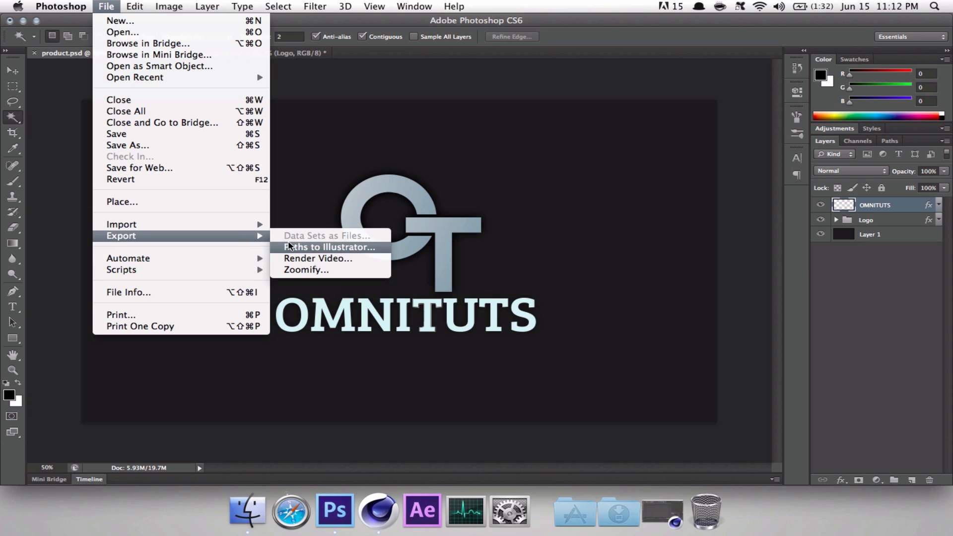
{"action": "left_click", "coordinate": [290, 246]}
{"action": "left_click", "coordinate": [451, 202]}
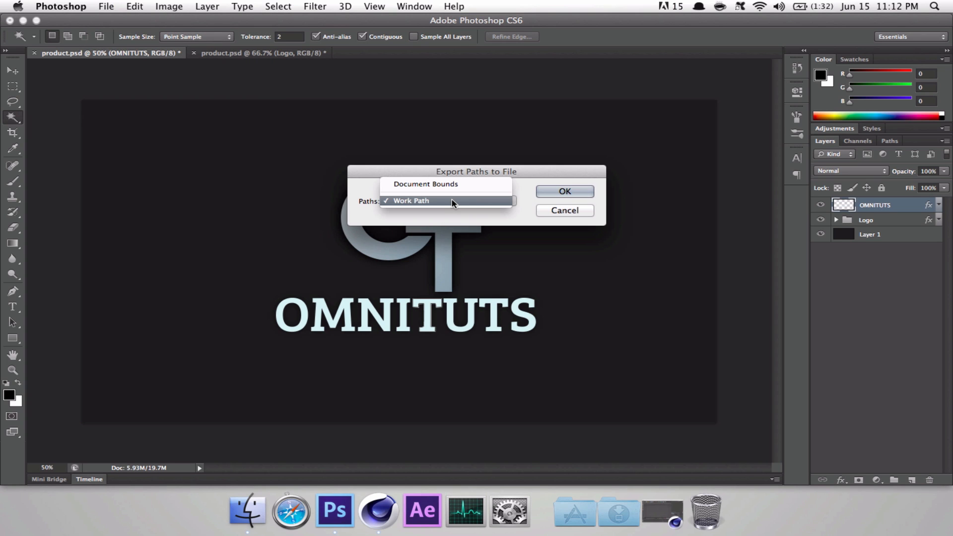
{"action": "left_click", "coordinate": [451, 201]}
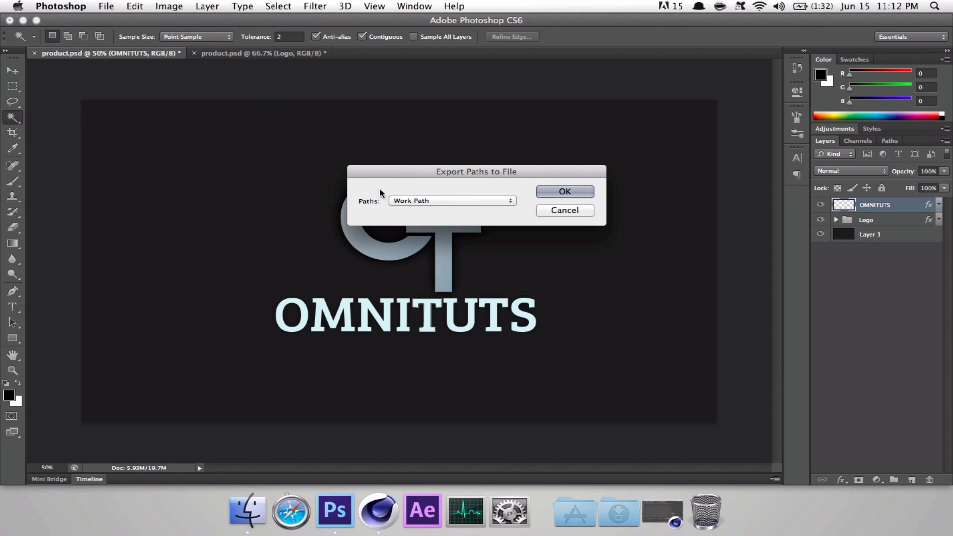
{"action": "left_click", "coordinate": [565, 210]}
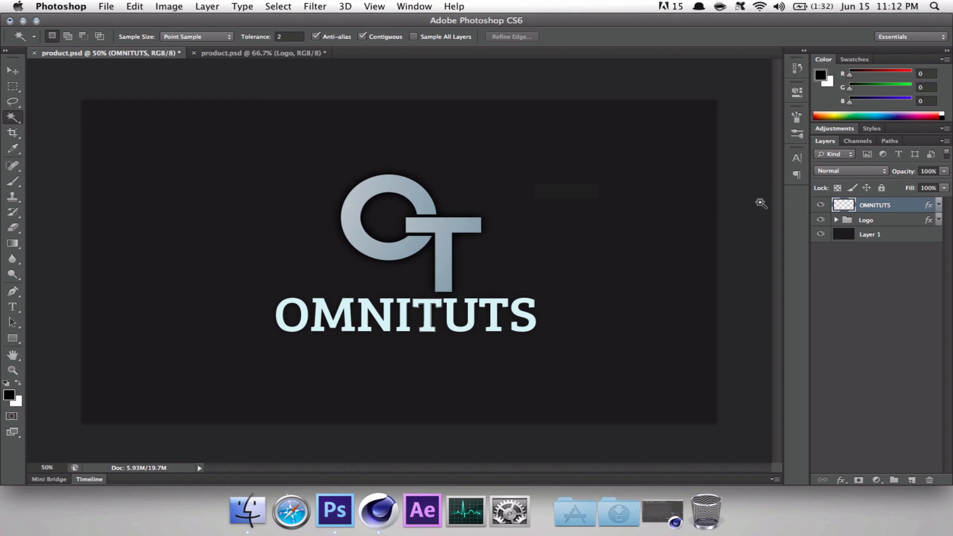
Step: Check the Work Path among the document's paths and return to the layer list
{"action": "left_click", "coordinate": [888, 141]}
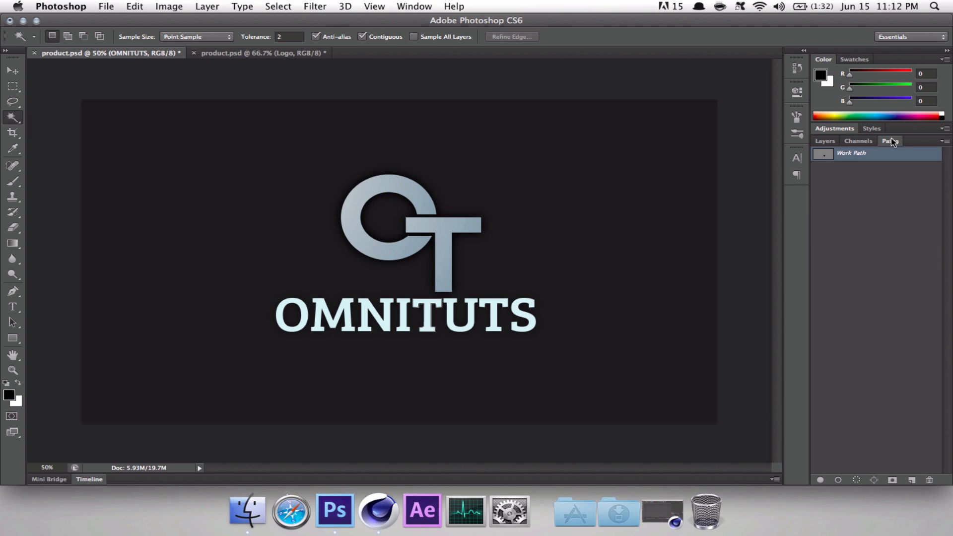
{"action": "left_click", "coordinate": [398, 5]}
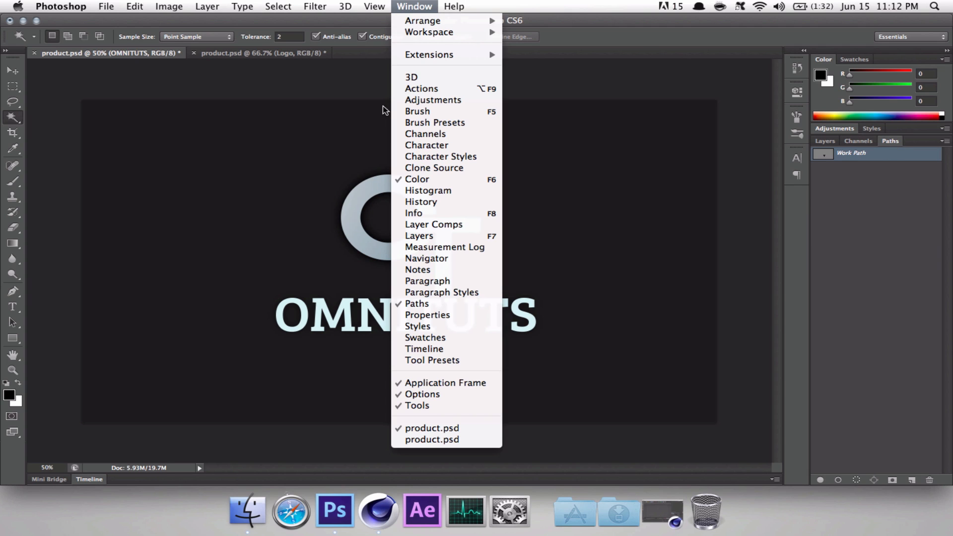
{"action": "left_click", "coordinate": [417, 303]}
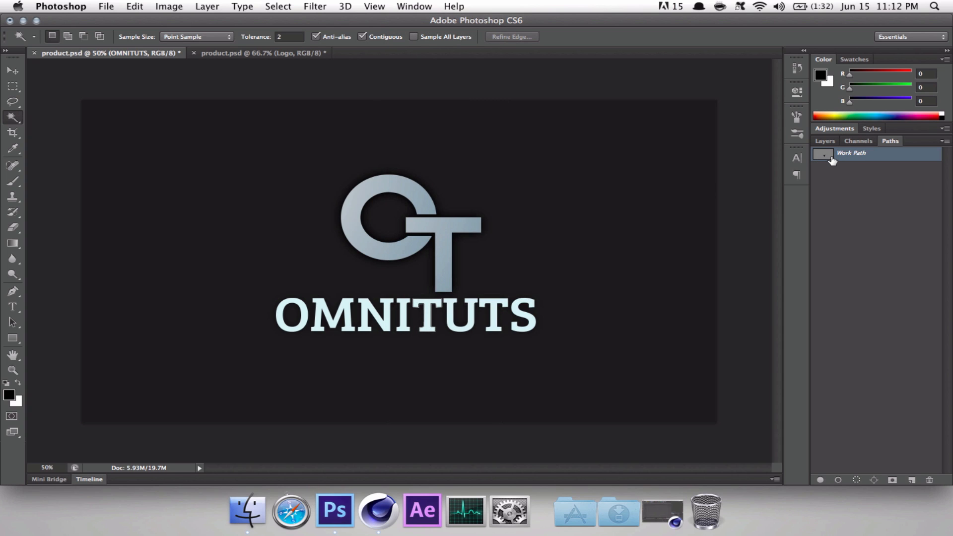
{"action": "left_click", "coordinate": [824, 141]}
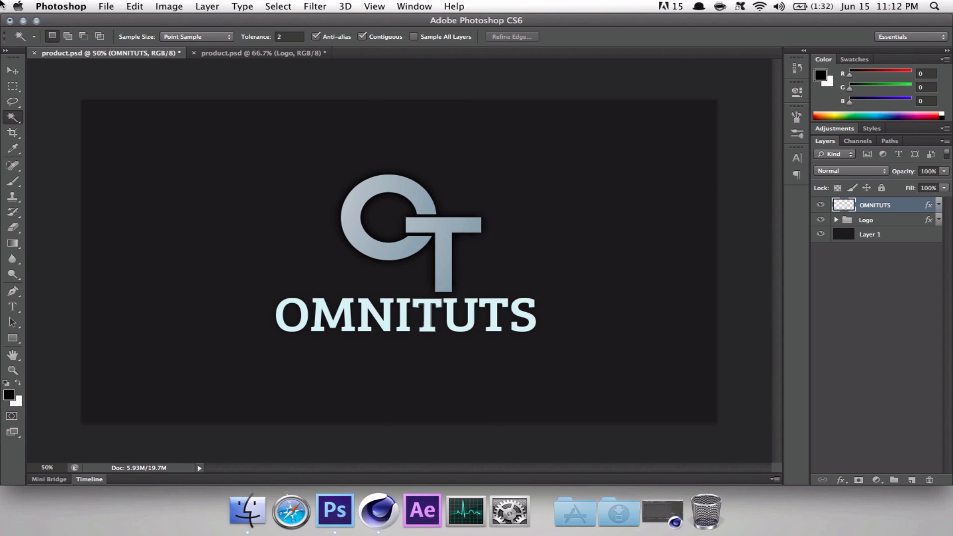
{"action": "left_click", "coordinate": [105, 7]}
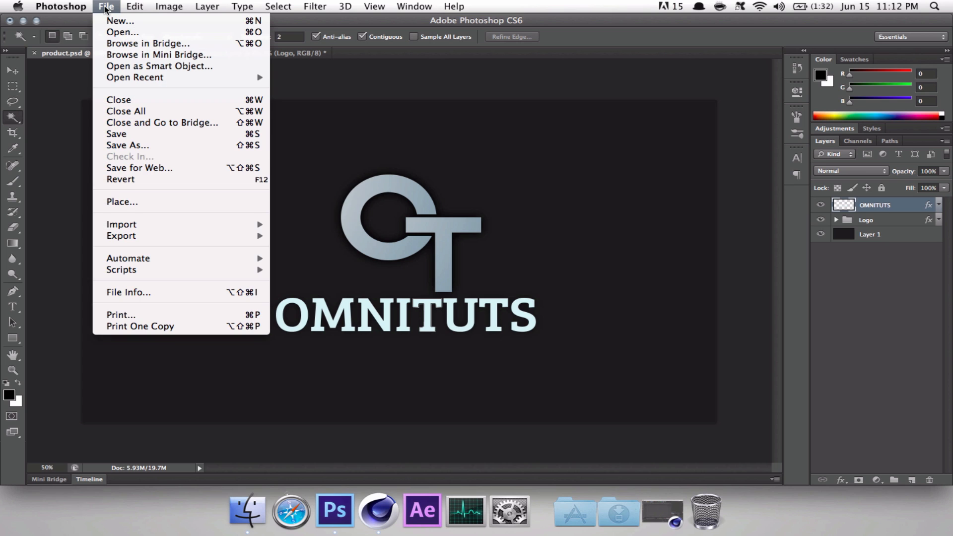
{"action": "mouse_move", "coordinate": [196, 237]}
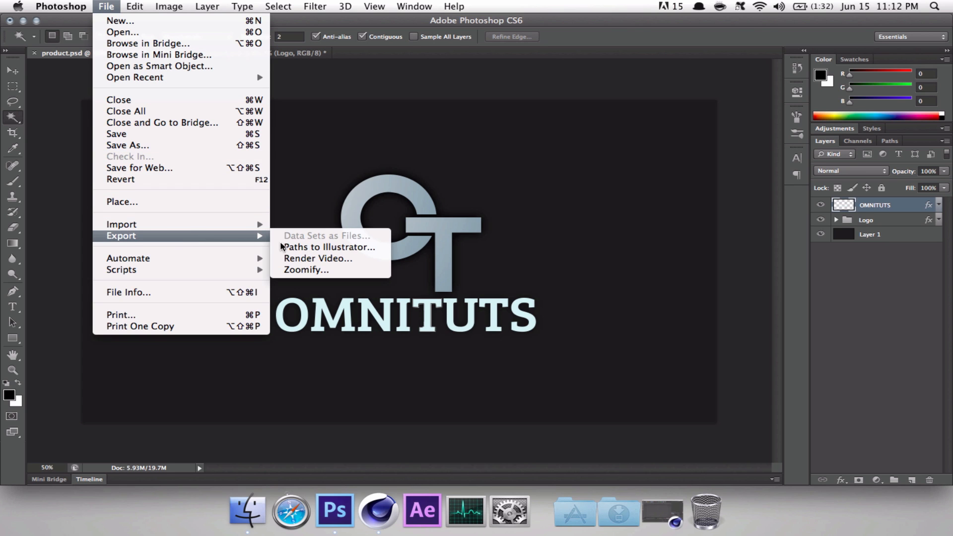
{"action": "left_click", "coordinate": [302, 241]}
{"action": "left_click", "coordinate": [279, 213]}
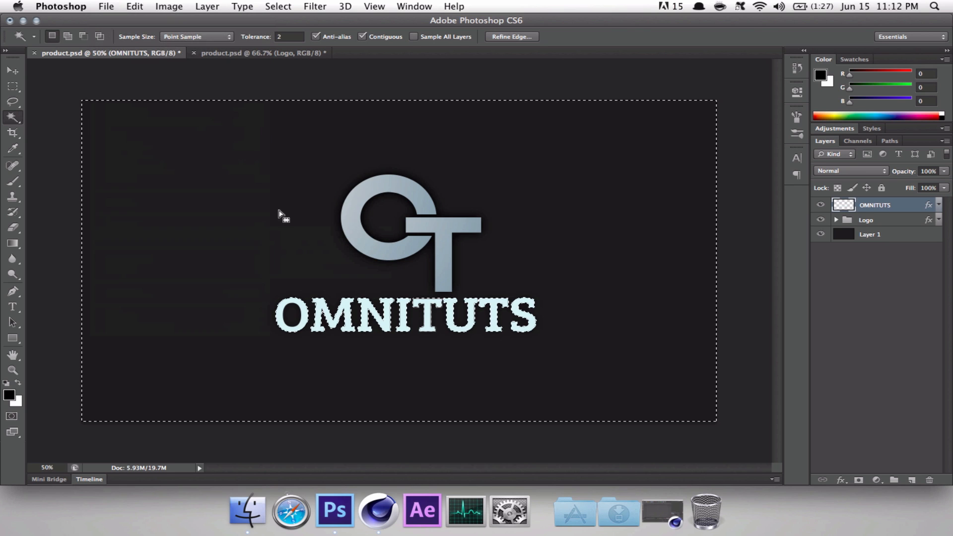
{"action": "left_click", "coordinate": [104, 6]}
{"action": "left_click", "coordinate": [288, 159]}
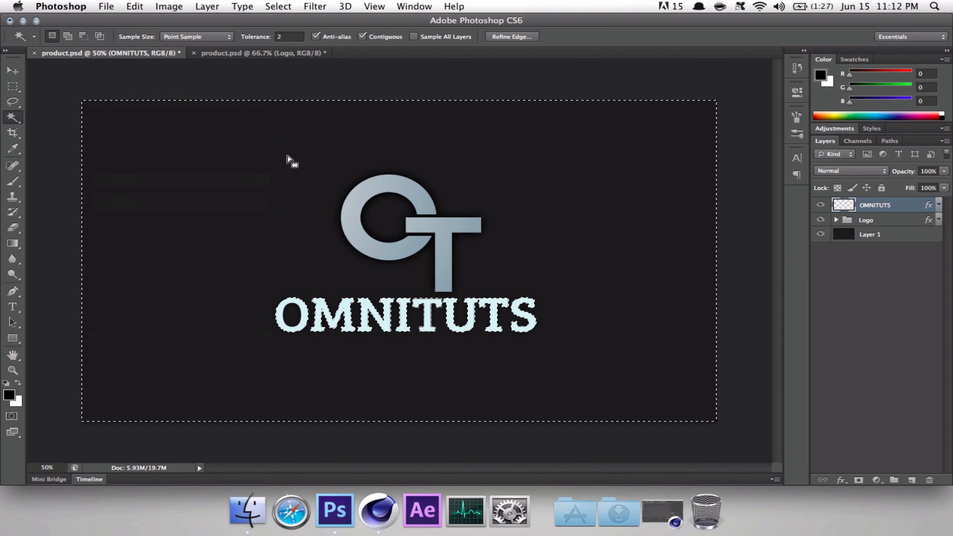
{"action": "key", "text": "super+d"}
Step: Export the Work Path to Illustrator and save it as T.ai in the Desktop's Logos folder
{"action": "left_click", "coordinate": [106, 5]}
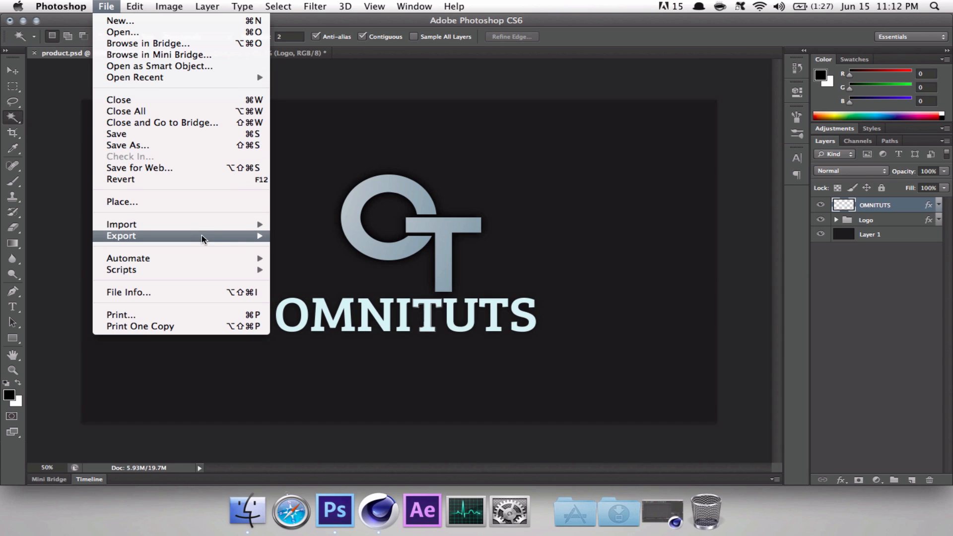
{"action": "mouse_move", "coordinate": [204, 239]}
{"action": "left_click", "coordinate": [285, 247]}
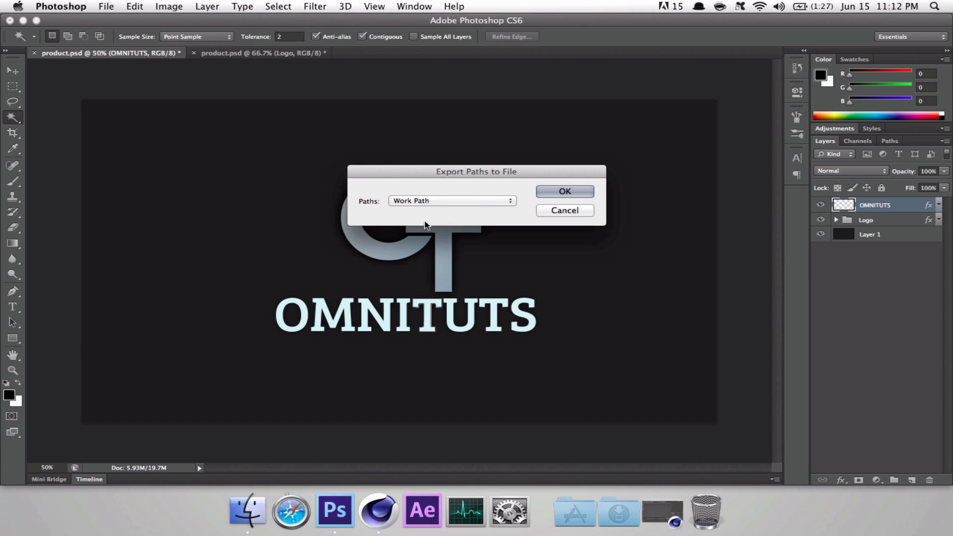
{"action": "left_click", "coordinate": [433, 201]}
{"action": "left_click", "coordinate": [427, 201]}
{"action": "left_click", "coordinate": [565, 191]}
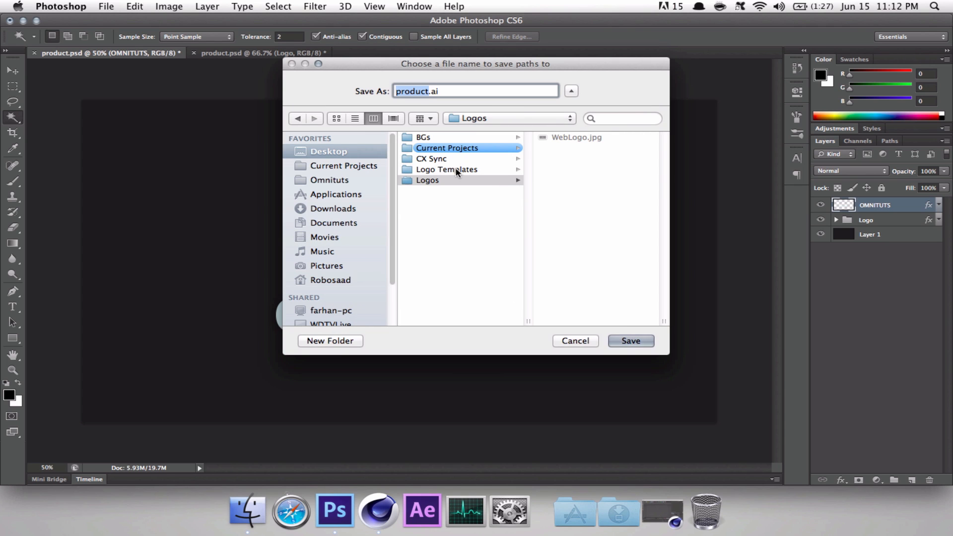
{"action": "left_click", "coordinate": [502, 179]}
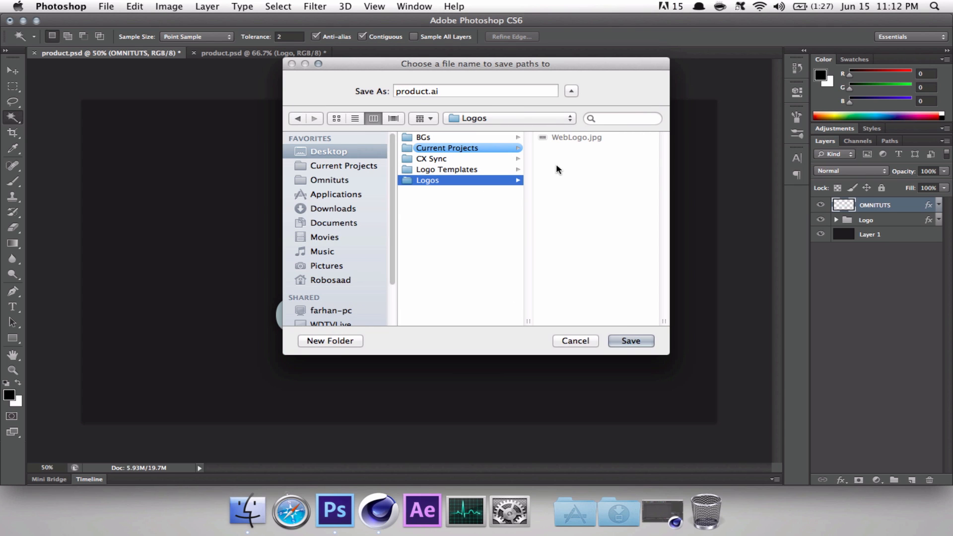
{"action": "double_click", "coordinate": [425, 91]}
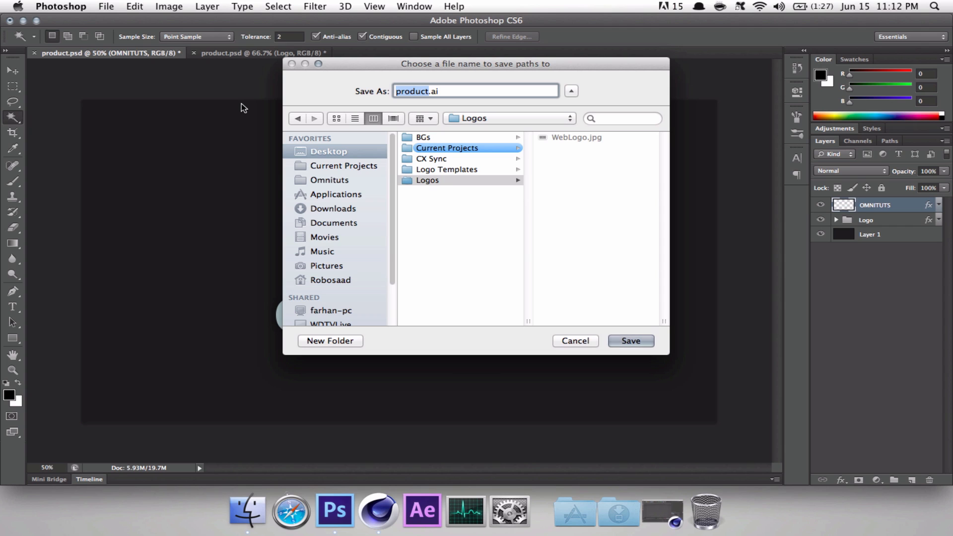
{"action": "type", "text": "T"}
{"action": "key", "text": "Return"}
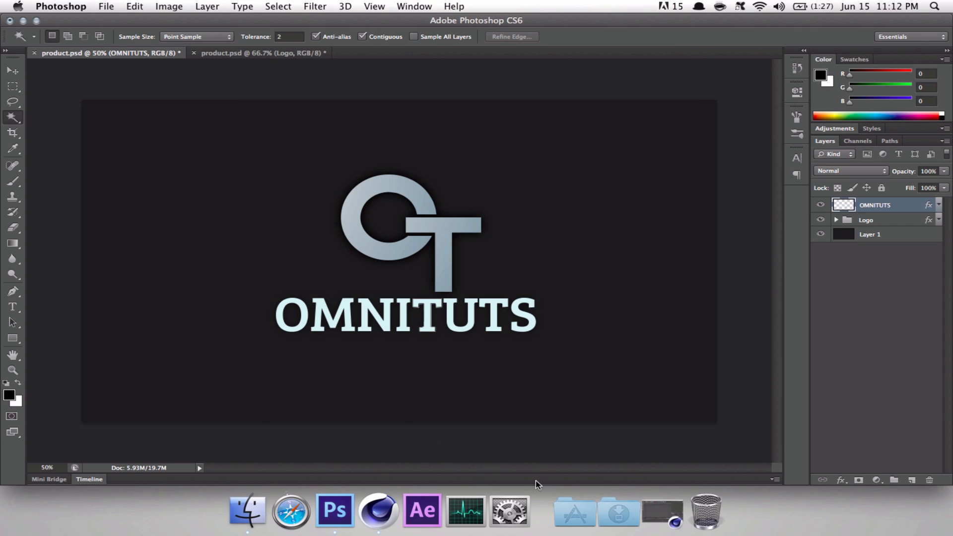
Step: Switch to Cinema 4D and merge T.ai from the Desktop's Logos folder into the scene, importing it at a scale of 0.1 centimeters
{"action": "left_click", "coordinate": [681, 501]}
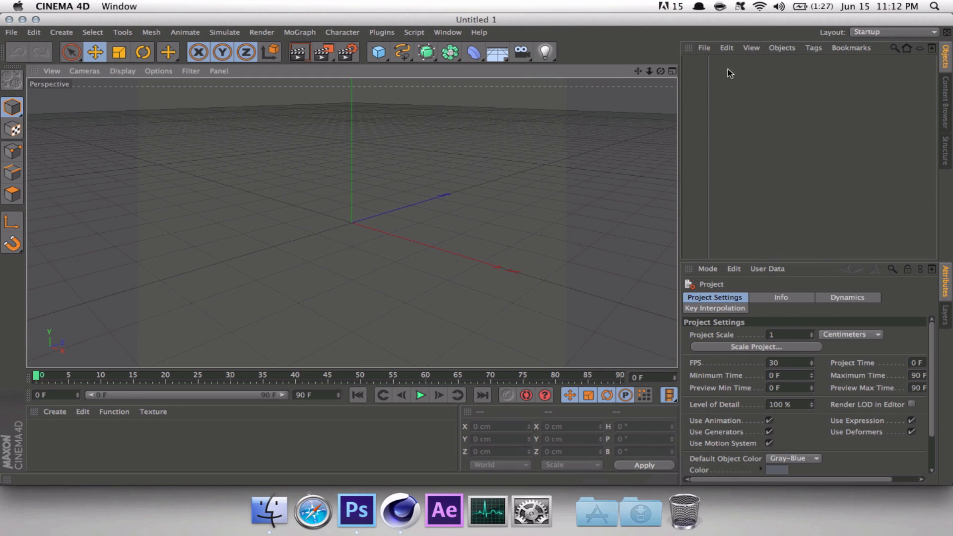
{"action": "left_click", "coordinate": [700, 47]}
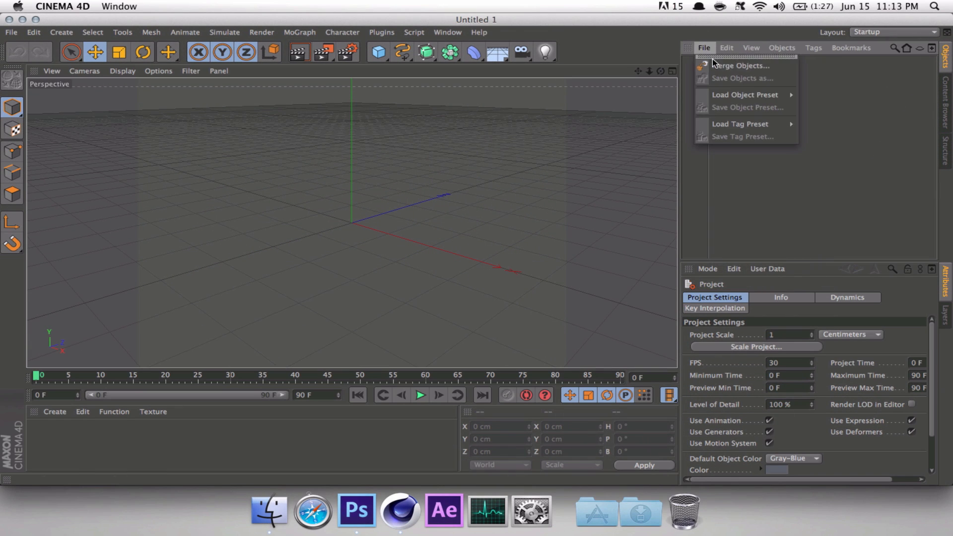
{"action": "left_click", "coordinate": [712, 63]}
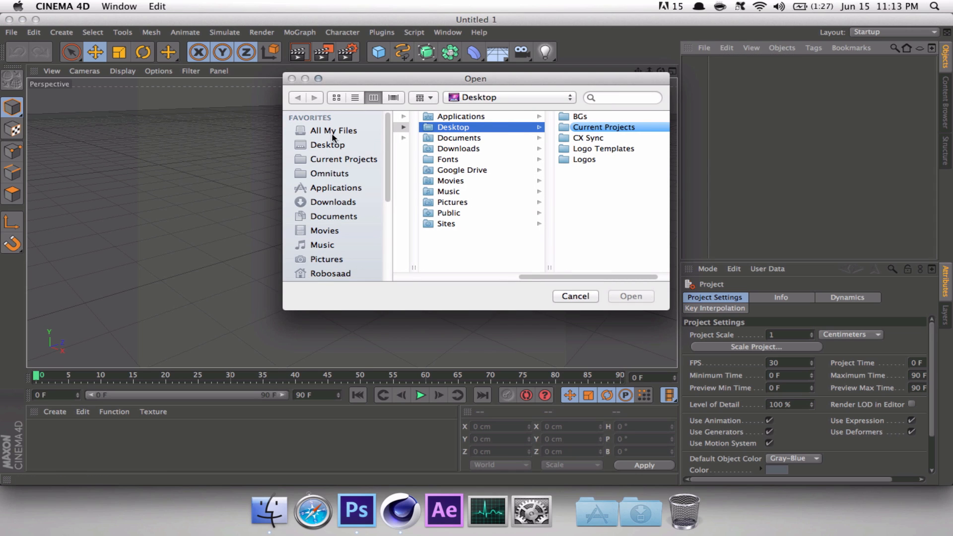
{"action": "left_click", "coordinate": [584, 161]}
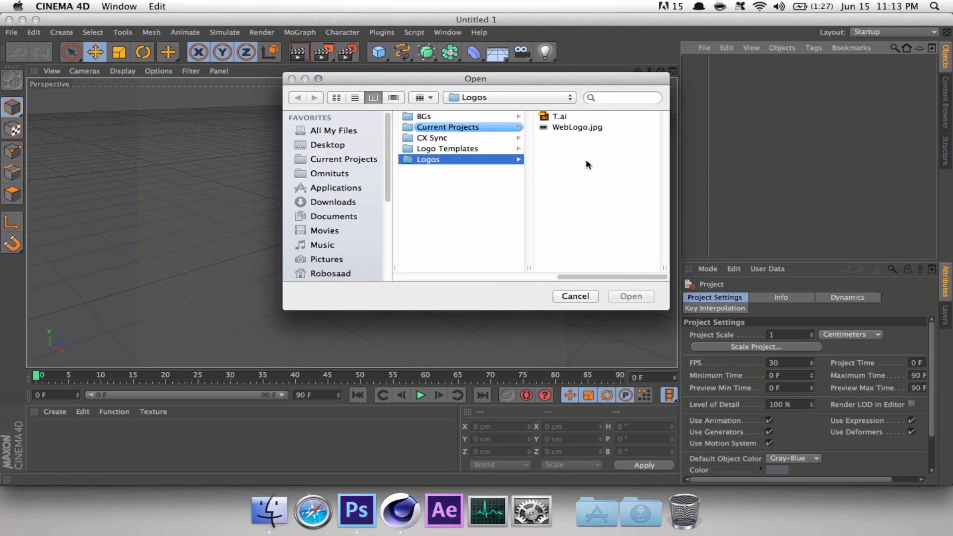
{"action": "left_click", "coordinate": [557, 118]}
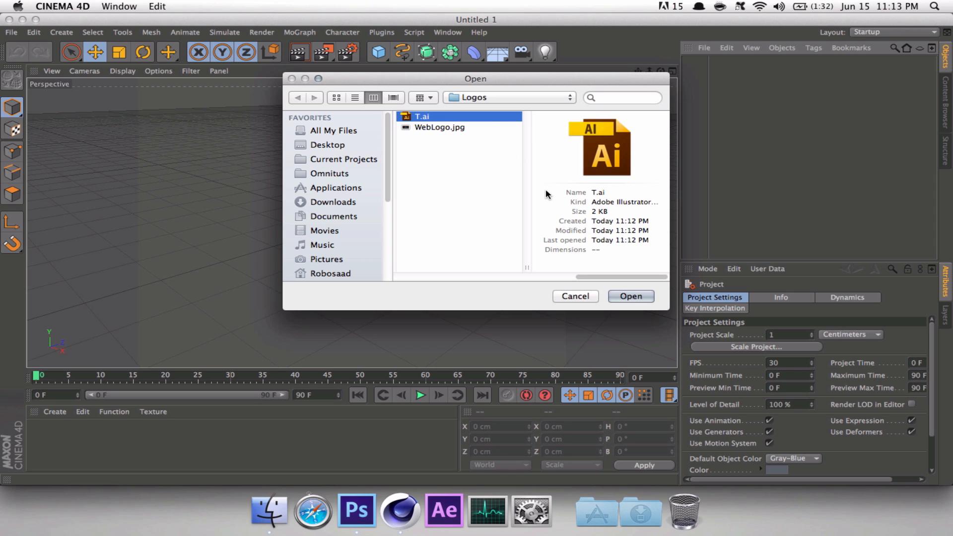
{"action": "key", "text": "space"}
{"action": "key", "text": "space"}
{"action": "left_click", "coordinate": [632, 297]}
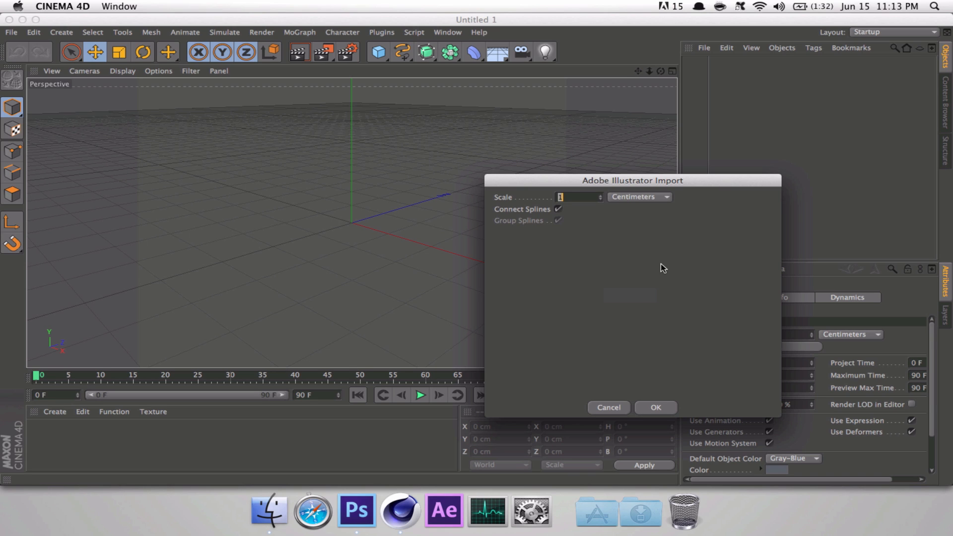
{"action": "type", "text": "0.1"}
{"action": "left_click", "coordinate": [658, 408]}
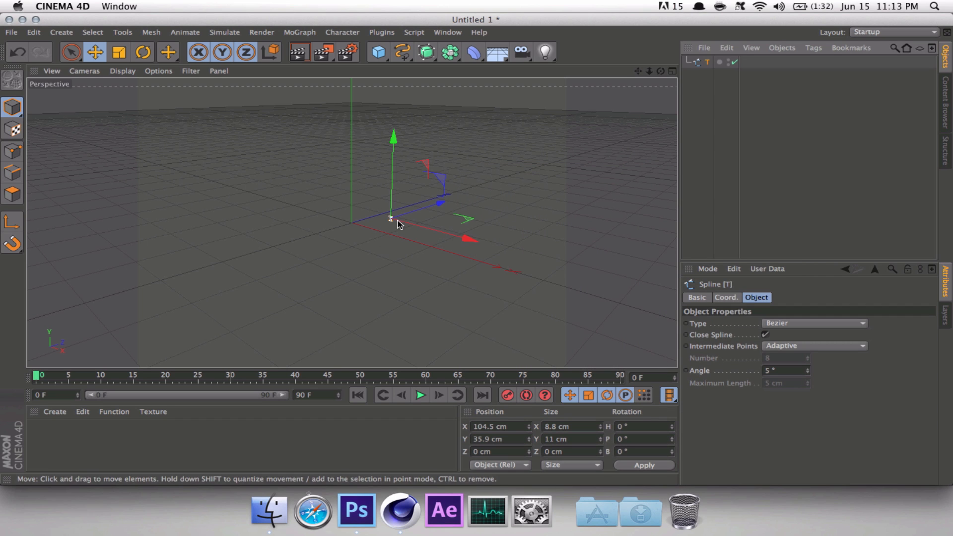
Step: Try scaling the T spline by hand to about 35 cm wide and 39 cm high, and undo both scalings
{"action": "left_click", "coordinate": [117, 50]}
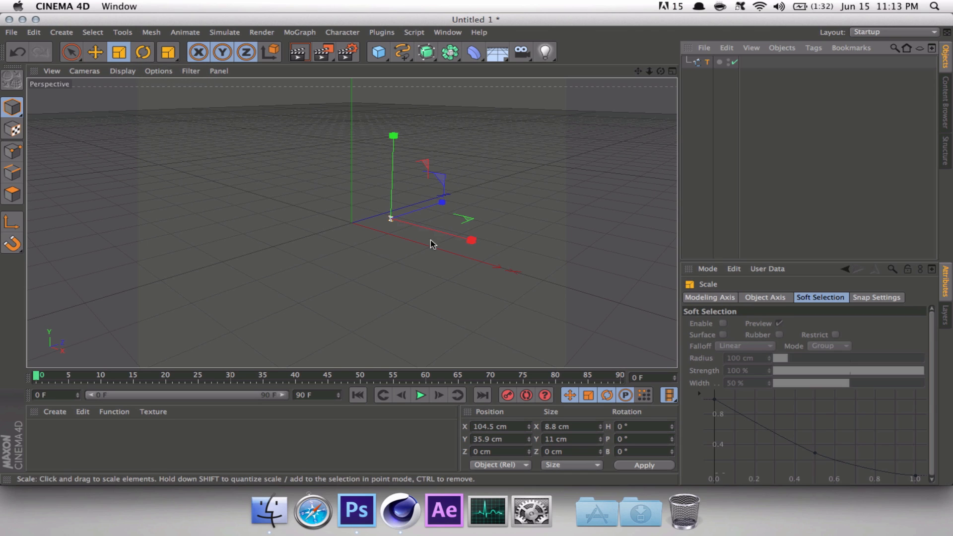
{"action": "left_click_drag", "start_coordinate": [442, 233], "coordinate": [472, 240]}
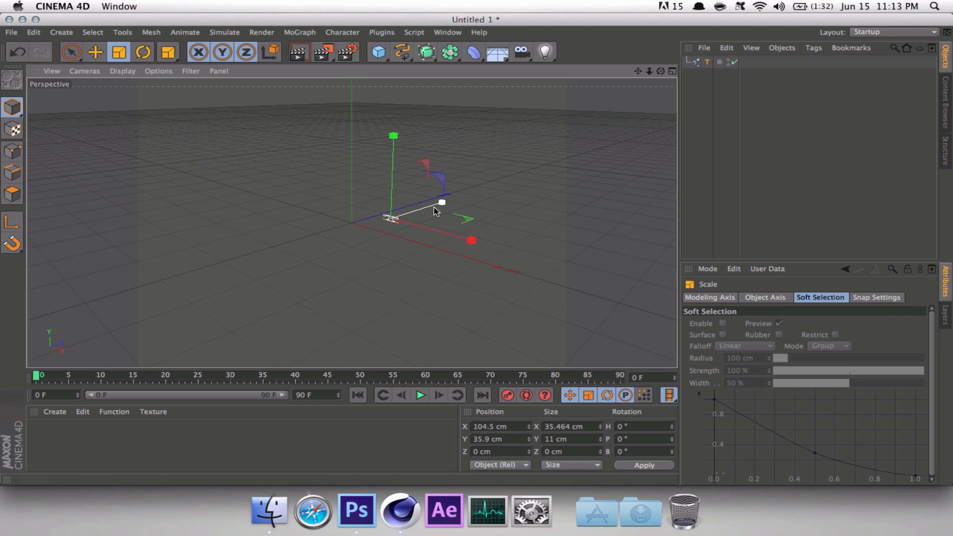
{"action": "left_click_drag", "start_coordinate": [440, 204], "coordinate": [516, 174]}
{"action": "left_click_drag", "start_coordinate": [393, 135], "coordinate": [396, 74]}
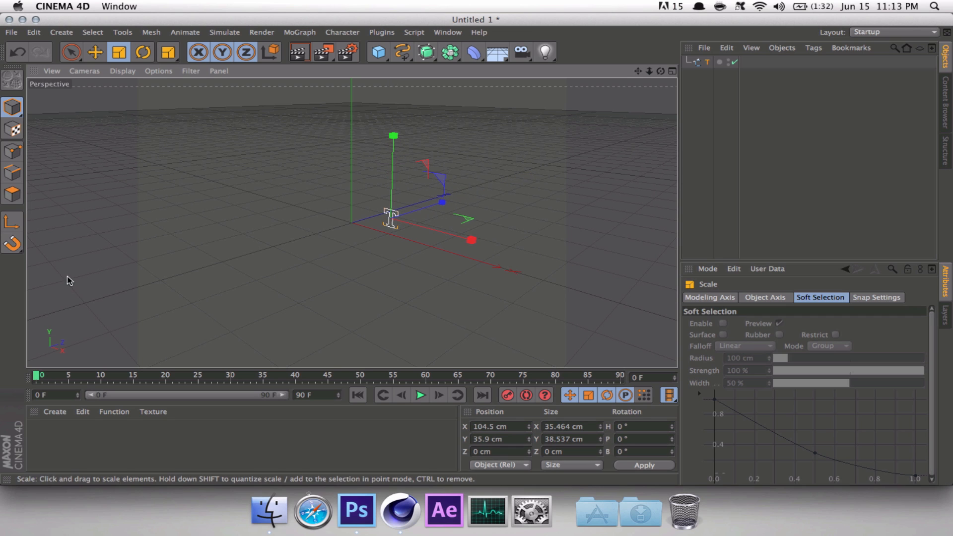
{"action": "key", "text": "super+z"}
{"action": "key", "text": "super+z"}
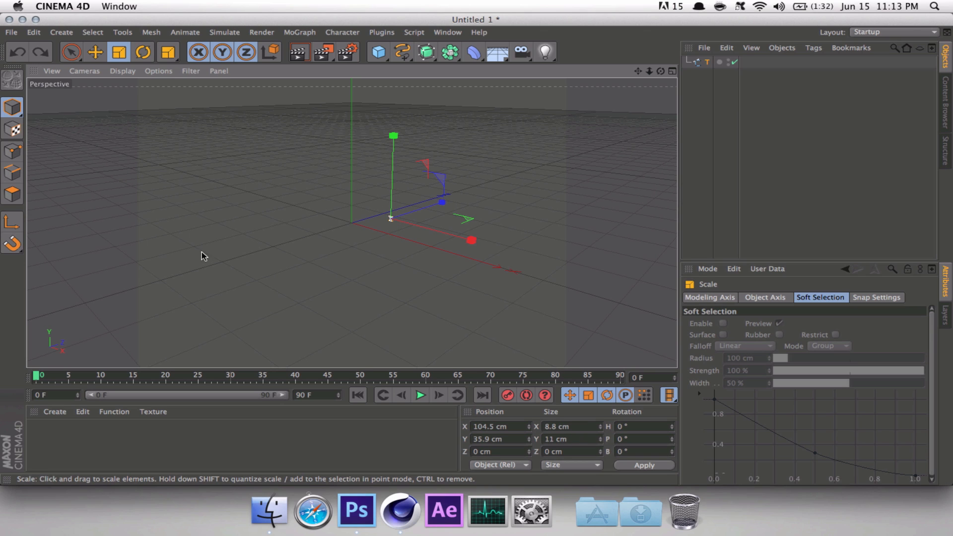
Step: Scale the T spline numerically using Scale factors, with X set to 10 and Y enlarged proportionally
{"action": "left_click", "coordinate": [581, 468]}
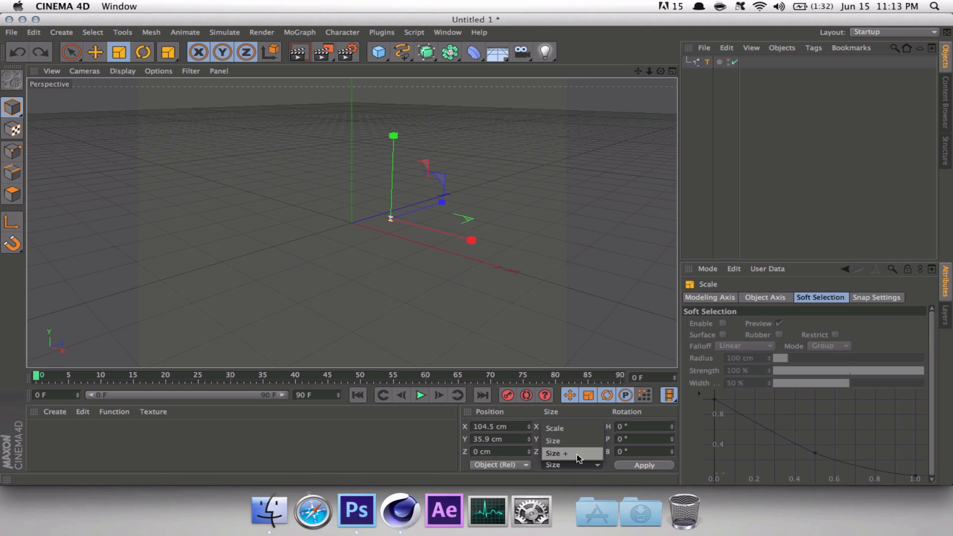
{"action": "left_click", "coordinate": [584, 435]}
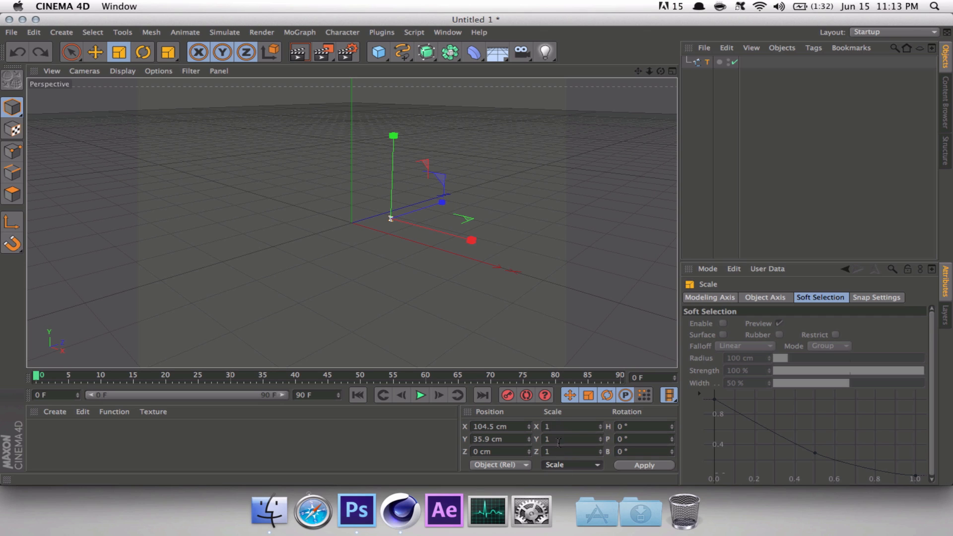
{"action": "left_click", "coordinate": [559, 427]}
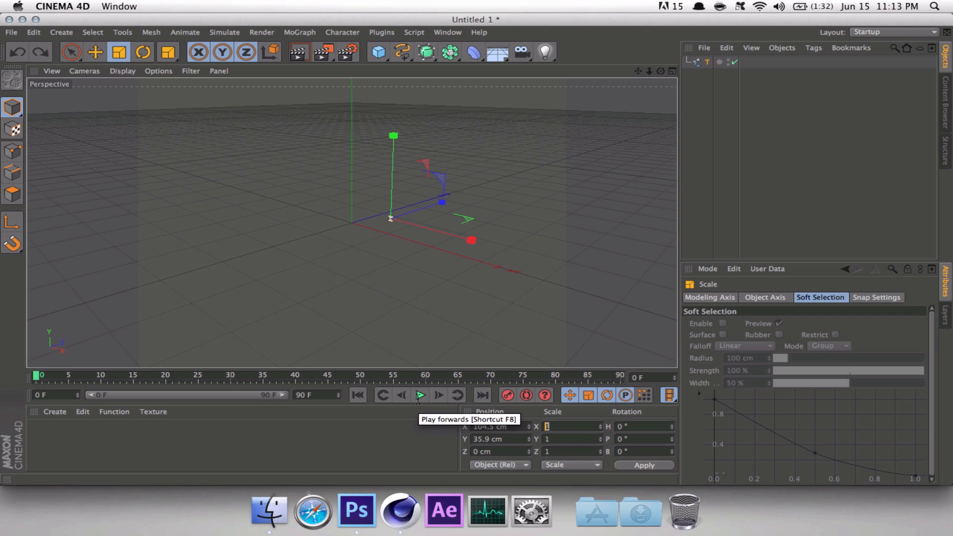
{"action": "key", "text": "Return"}
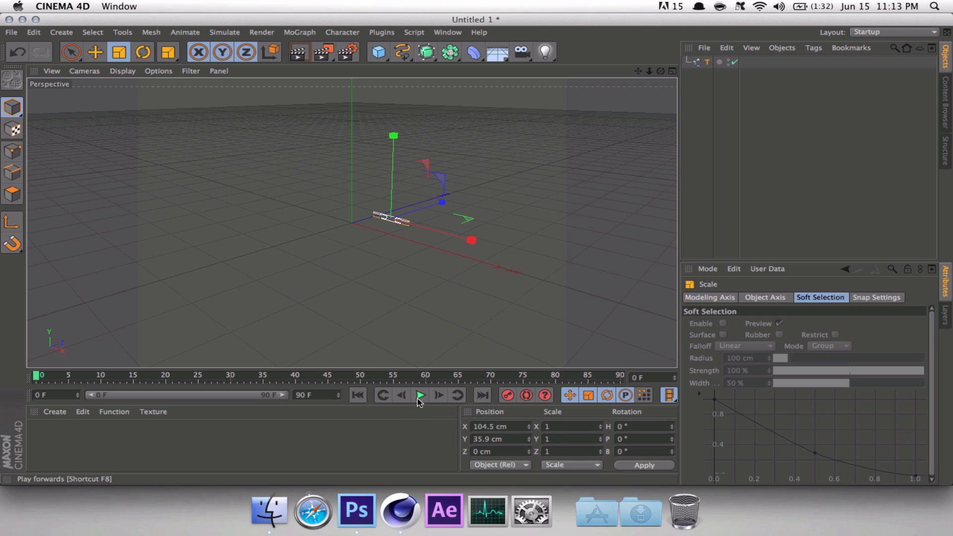
{"action": "key", "text": "super+z"}
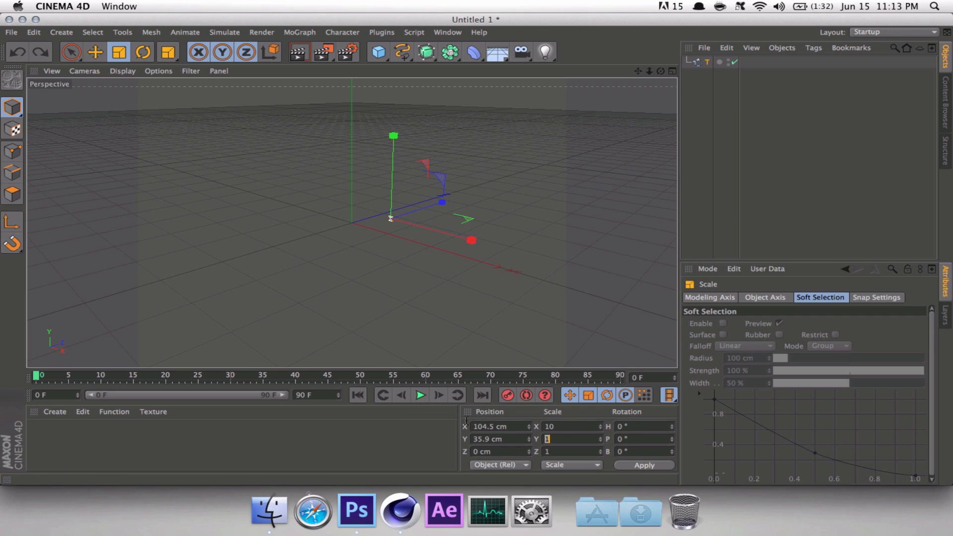
{"action": "key", "text": "Return"}
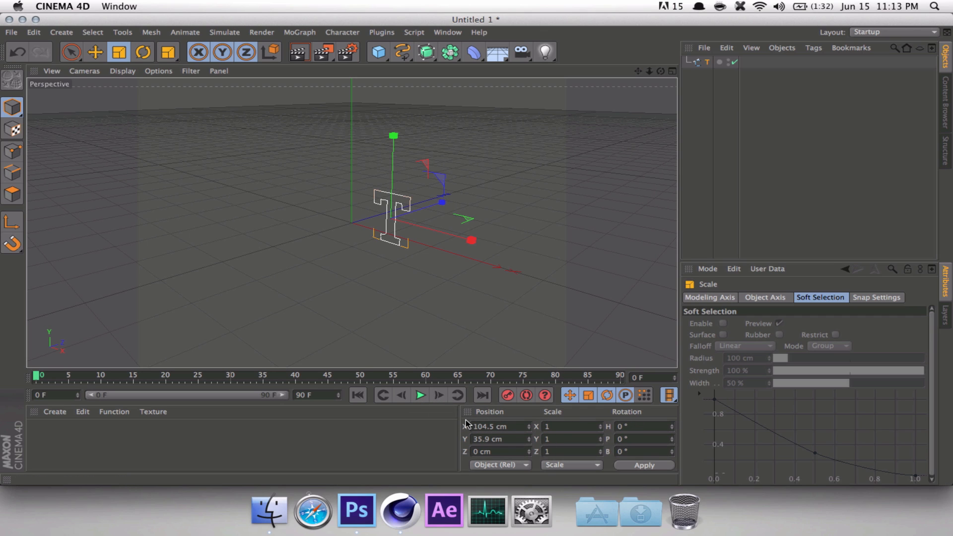
Step: Move the T spline to the world origin by setting its X, Y and Z positions to 0 cm
{"action": "left_click", "coordinate": [71, 51]}
{"action": "left_click", "coordinate": [491, 426]}
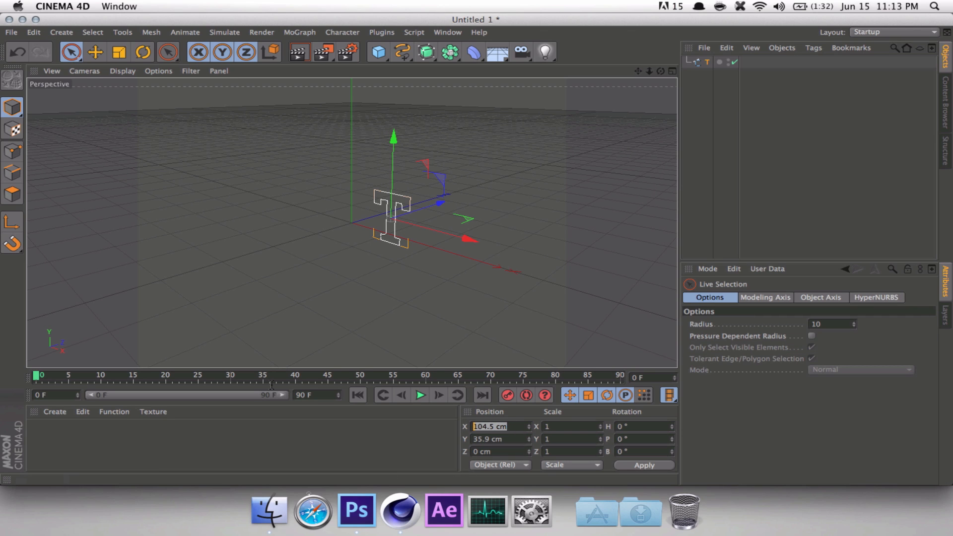
{"action": "type", "text": "0"}
{"action": "key", "text": "Tab"}
{"action": "type", "text": "0"}
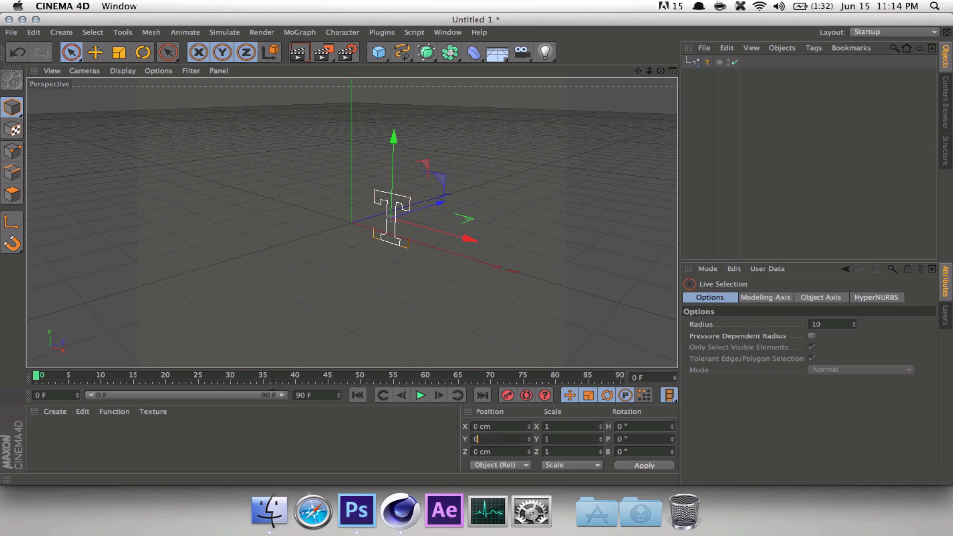
{"action": "key", "text": "Tab"}
{"action": "type", "text": "0"}
{"action": "key", "text": "Return"}
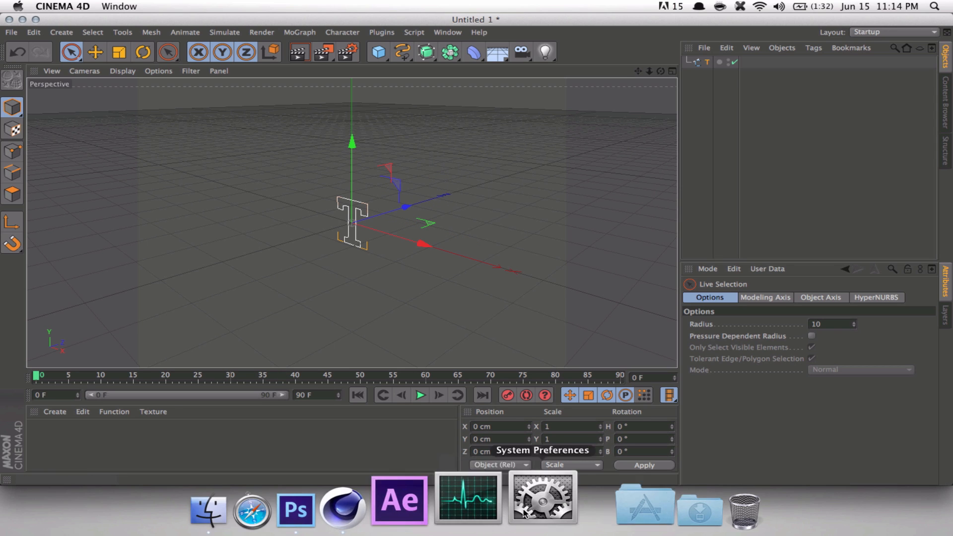
Step: Set the T spline's X position to 100 cm
{"action": "left_click", "coordinate": [500, 430]}
{"action": "type", "text": "100"}
{"action": "key", "text": "Return"}
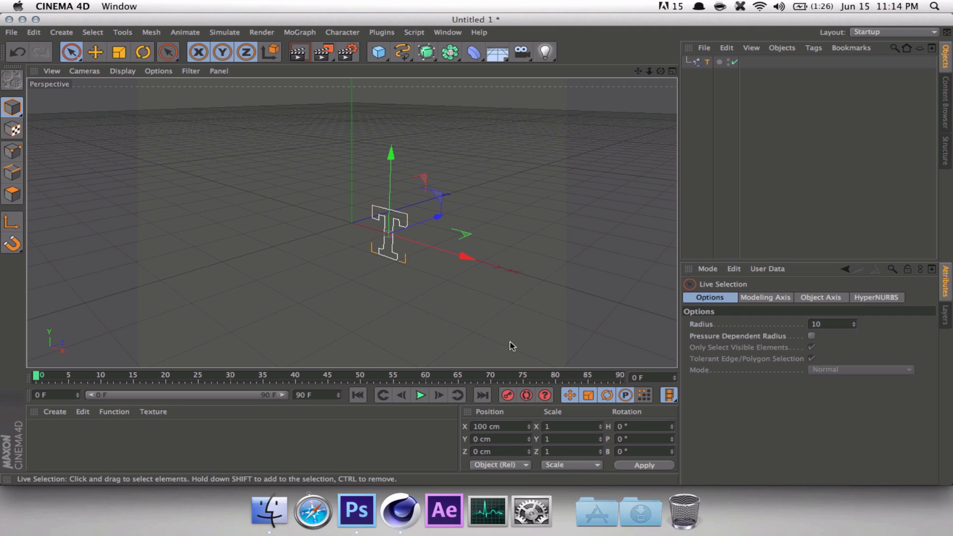
Step: Set the T spline's Y position to 100 cm
{"action": "left_click", "coordinate": [499, 441]}
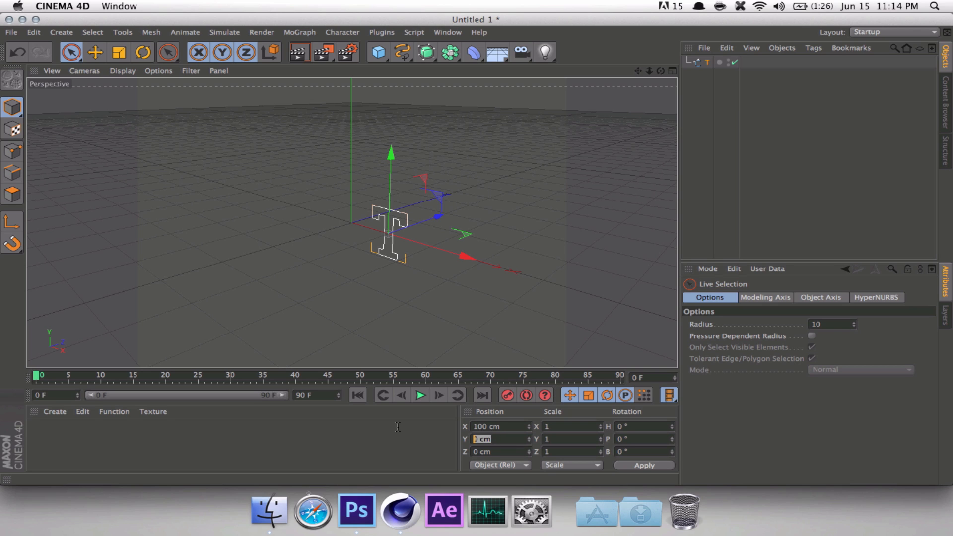
{"action": "type", "text": "1000"}
{"action": "key", "text": "BackSpace"}
{"action": "key", "text": "Return"}
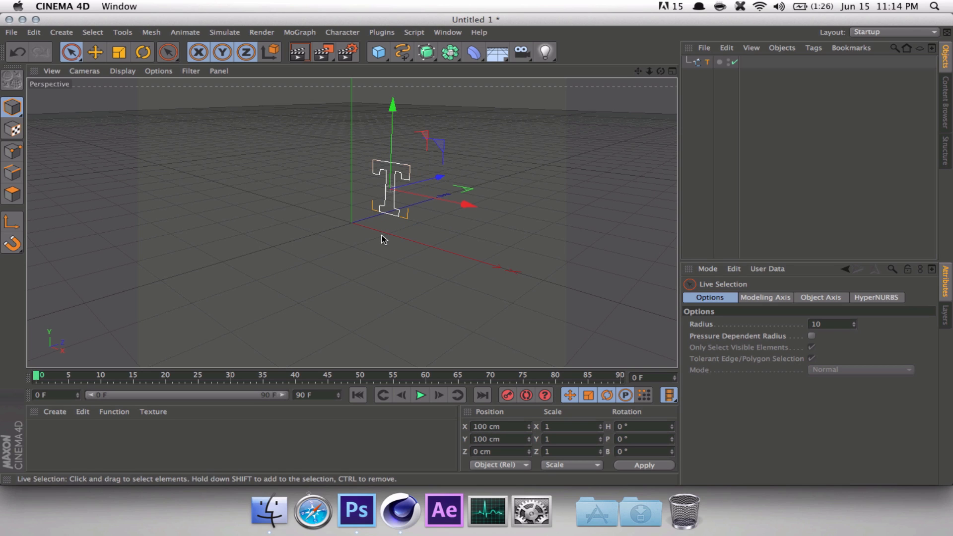
{"action": "left_click_drag", "start_coordinate": [316, 238], "coordinate": [478, 217], "text": "alt"}
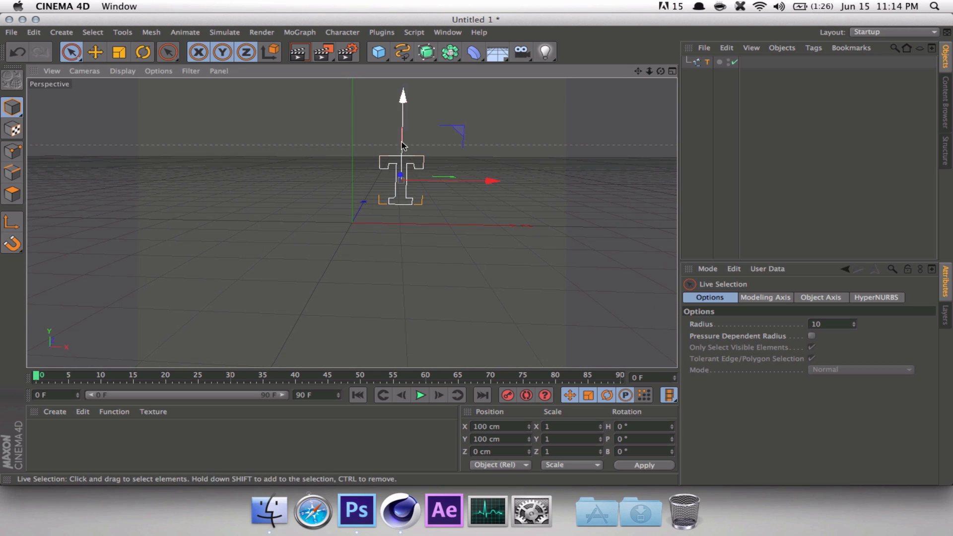
Step: Lower the T spline towards the floor grid and set its position to Y 60 cm and X 0 cm
{"action": "mouse_move", "coordinate": [400, 145]}
{"action": "left_mouse_down"}
{"action": "mouse_move", "coordinate": [400, 168]}
{"action": "mouse_move", "coordinate": [400, 160]}
{"action": "left_mouse_up"}
{"action": "left_click", "coordinate": [519, 437]}
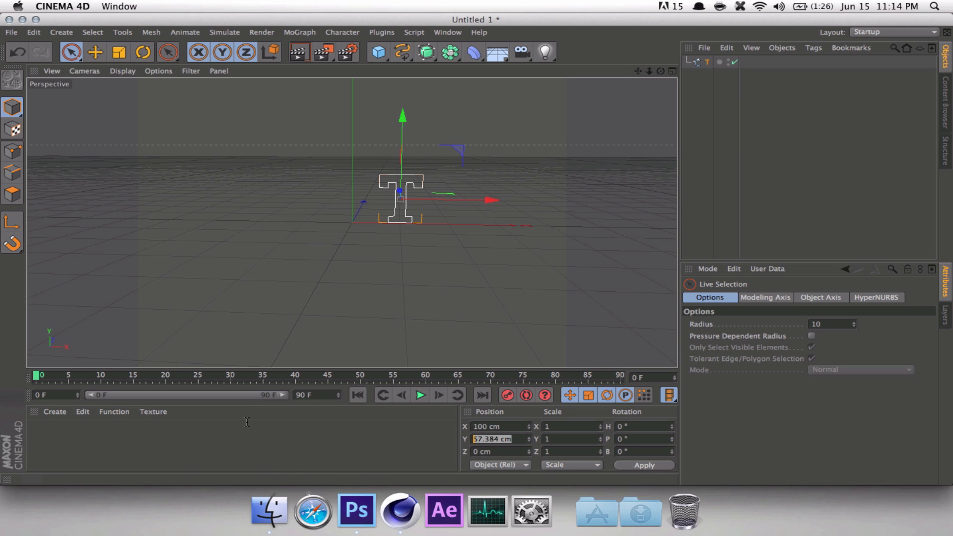
{"action": "type", "text": "60"}
{"action": "key", "text": "Return"}
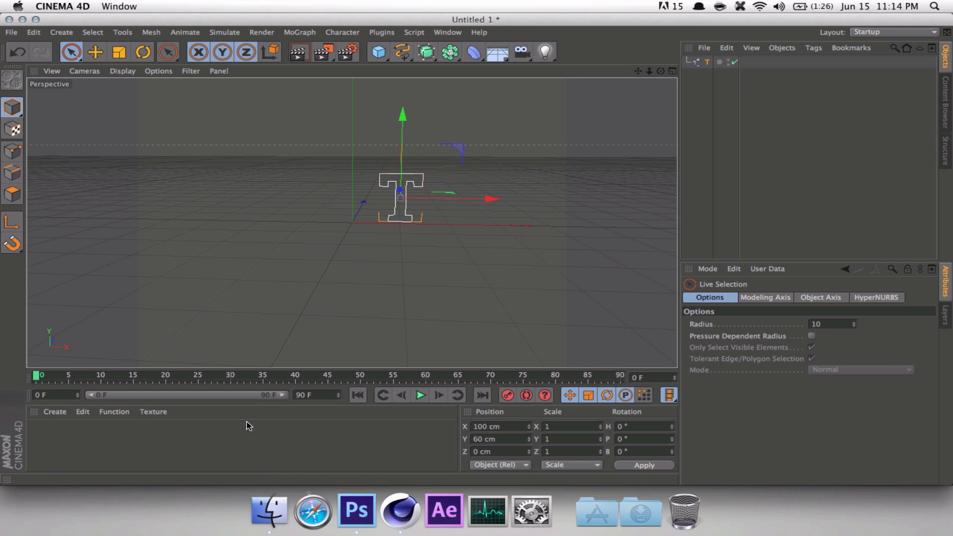
{"action": "left_click", "coordinate": [499, 426]}
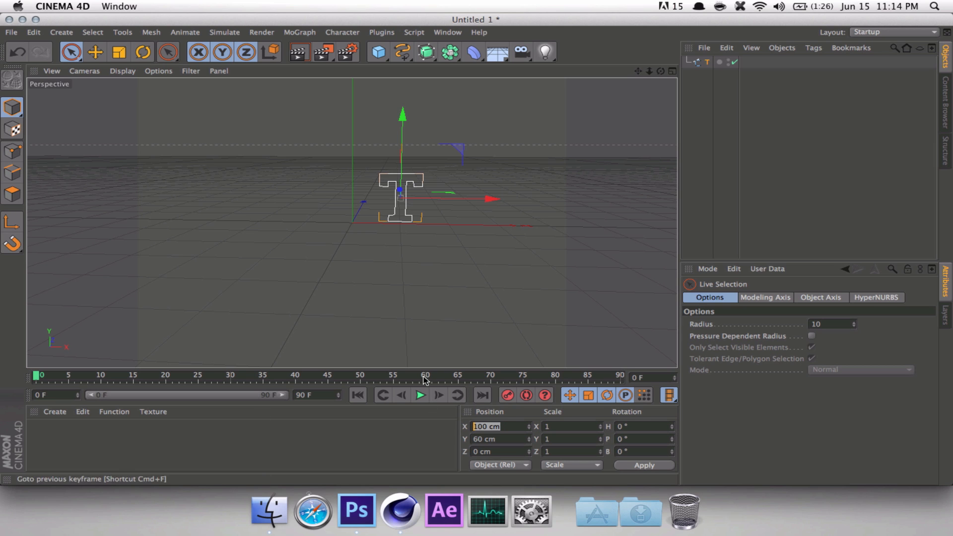
{"action": "type", "text": "0"}
{"action": "key", "text": "Return"}
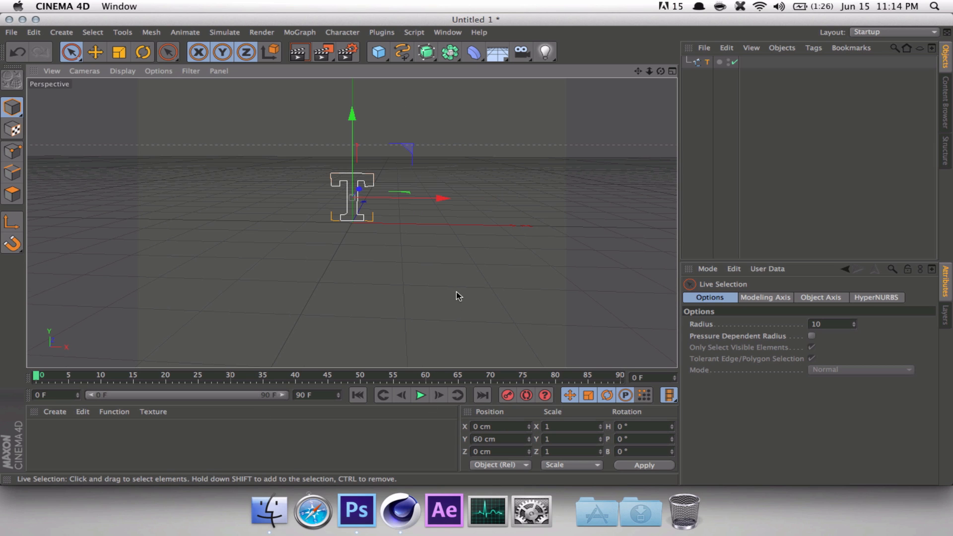
Step: Add an Extrude NURBS object and make the T spline its child to extrude the letter
{"action": "left_click_drag", "start_coordinate": [456, 294], "coordinate": [401, 334]}
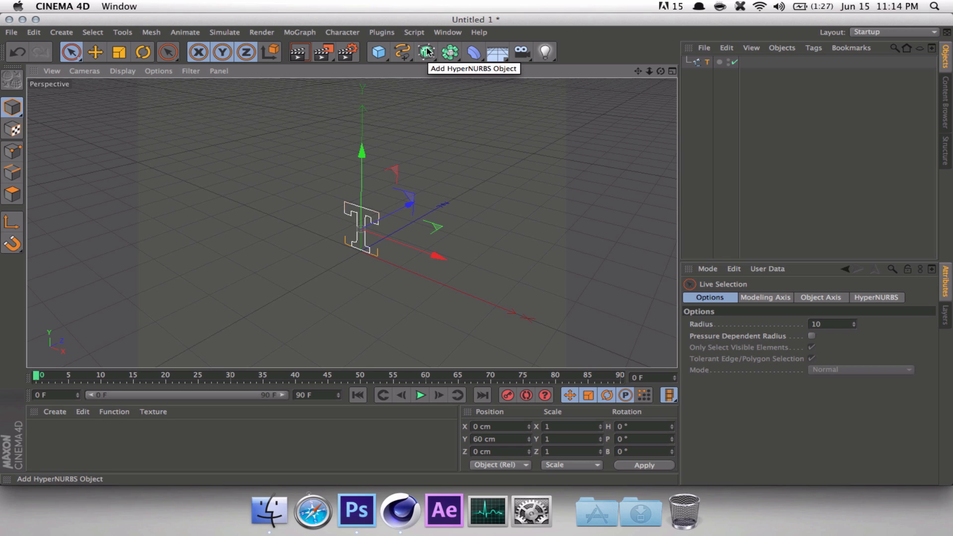
{"action": "left_click_drag", "start_coordinate": [426, 52], "coordinate": [554, 62]}
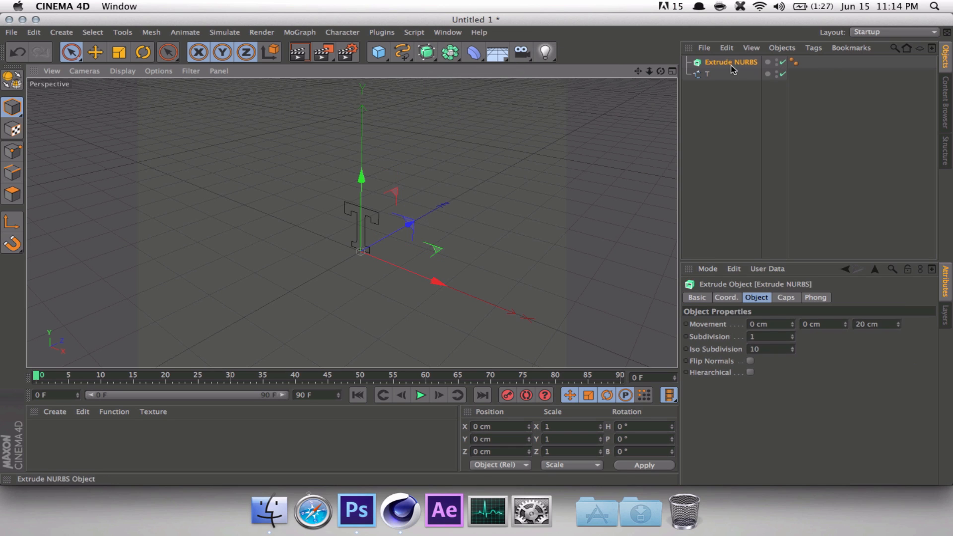
{"action": "left_click_drag", "start_coordinate": [709, 74], "coordinate": [712, 66]}
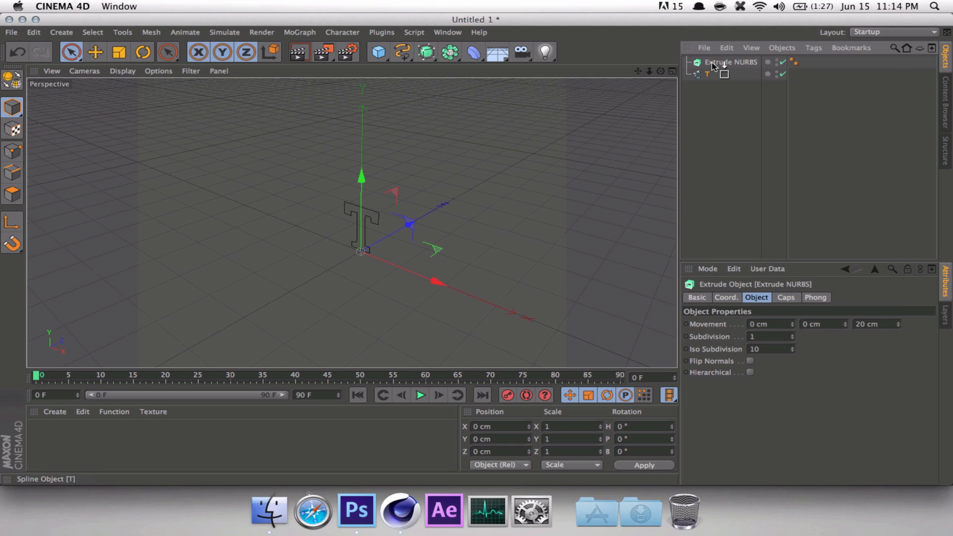
{"action": "left_click_drag", "start_coordinate": [713, 66], "coordinate": [712, 65]}
{"action": "left_click", "coordinate": [755, 121]}
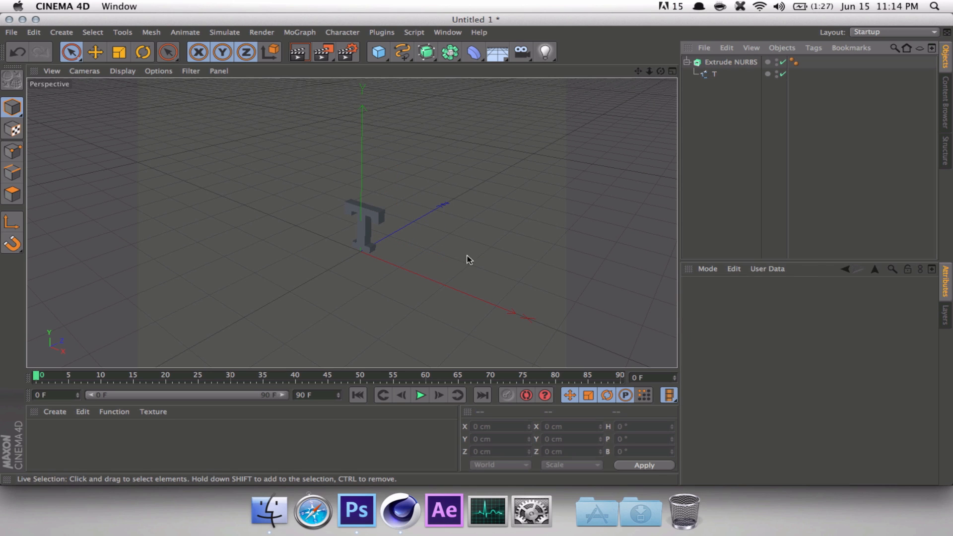
{"action": "left_click_drag", "start_coordinate": [398, 285], "coordinate": [427, 253]}
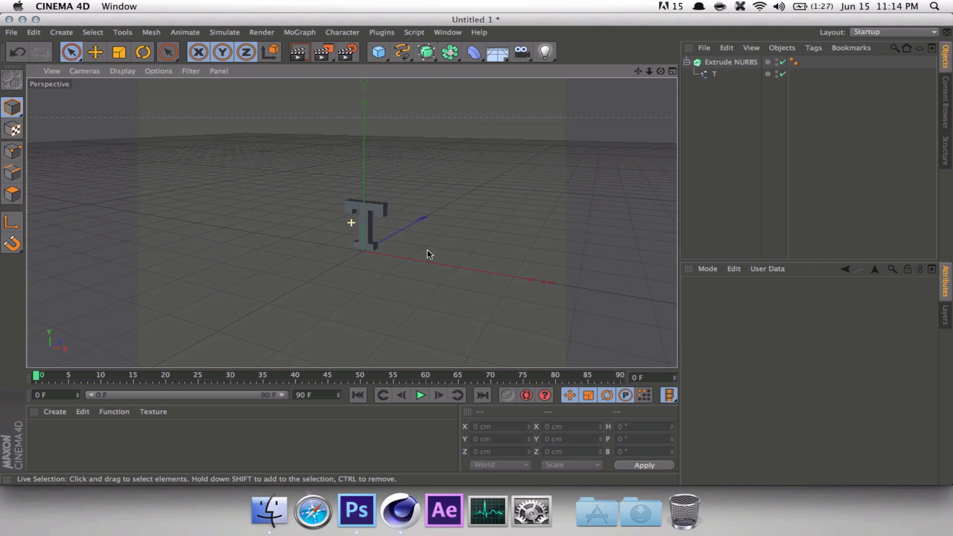
Step: Adjust the Extrude NURBS object's Z movement to change the letter's depth, and deselect it
{"action": "left_click", "coordinate": [731, 63]}
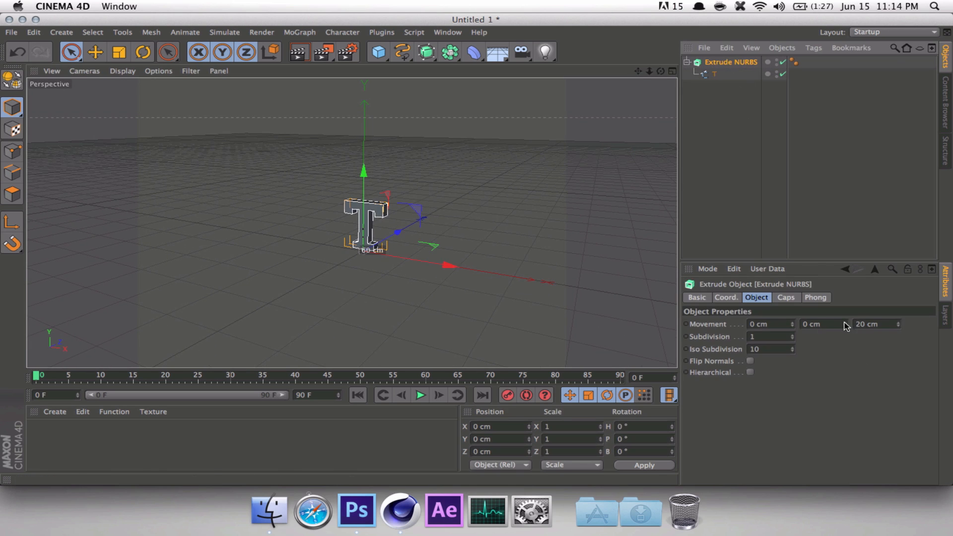
{"action": "left_click_drag", "start_coordinate": [899, 329], "coordinate": [865, 324]}
{"action": "left_click", "coordinate": [793, 179]}
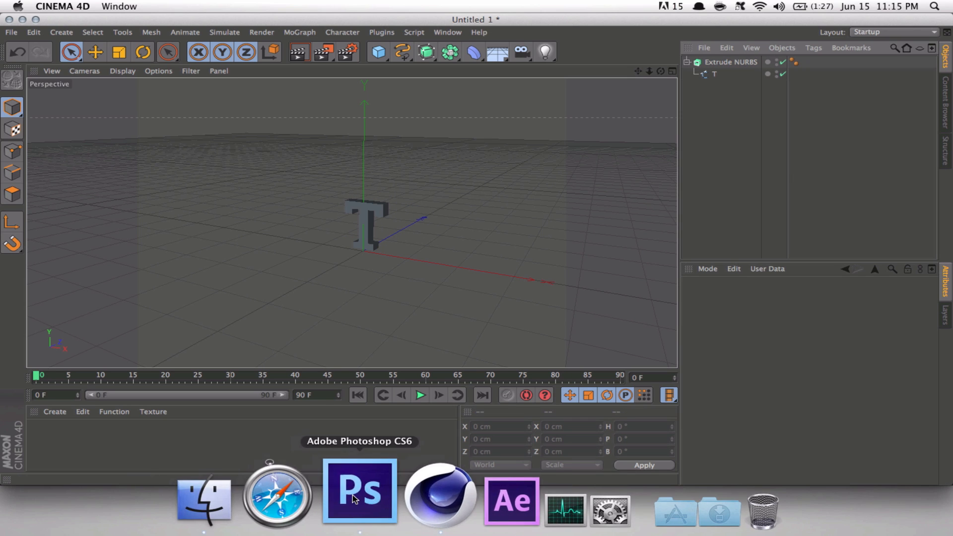
Step: Switch to Photoshop, activate the Move tool and bring up the product.psd document with the red round logo
{"action": "left_click", "coordinate": [356, 510]}
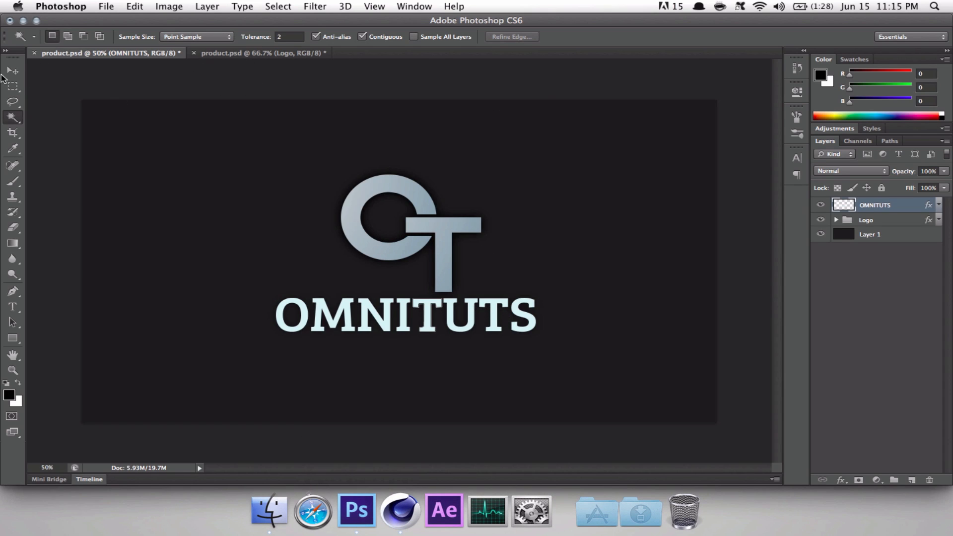
{"action": "left_click", "coordinate": [12, 72]}
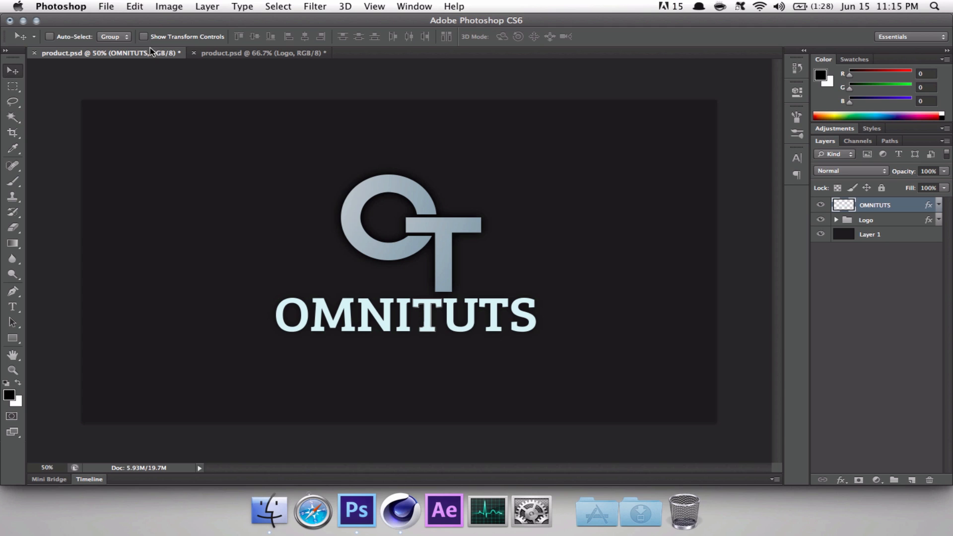
{"action": "left_click", "coordinate": [244, 53]}
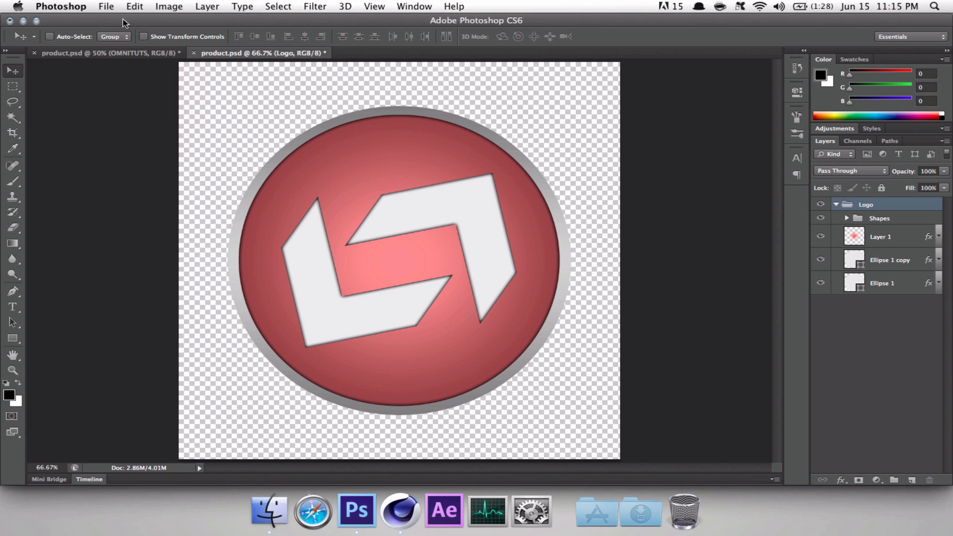
{"action": "left_click", "coordinate": [102, 6]}
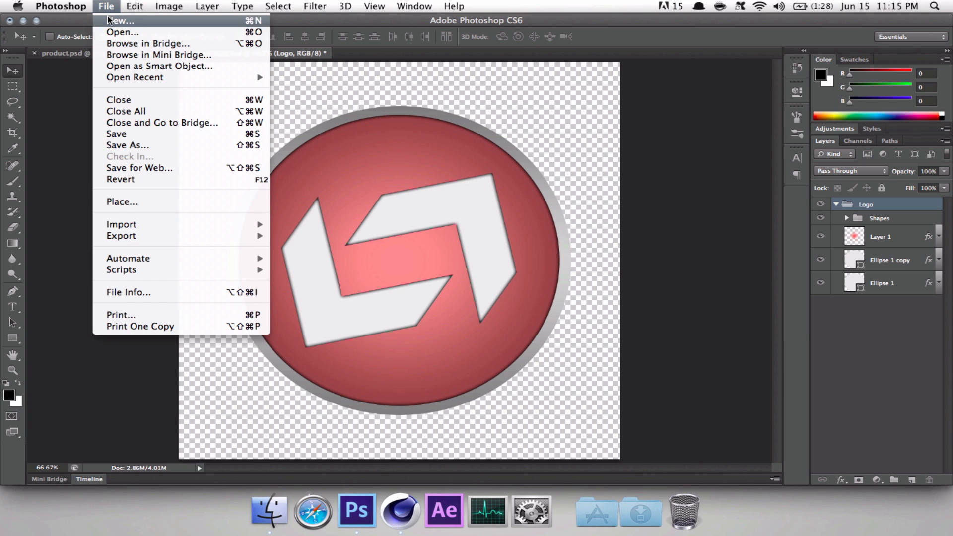
{"action": "left_click", "coordinate": [109, 21]}
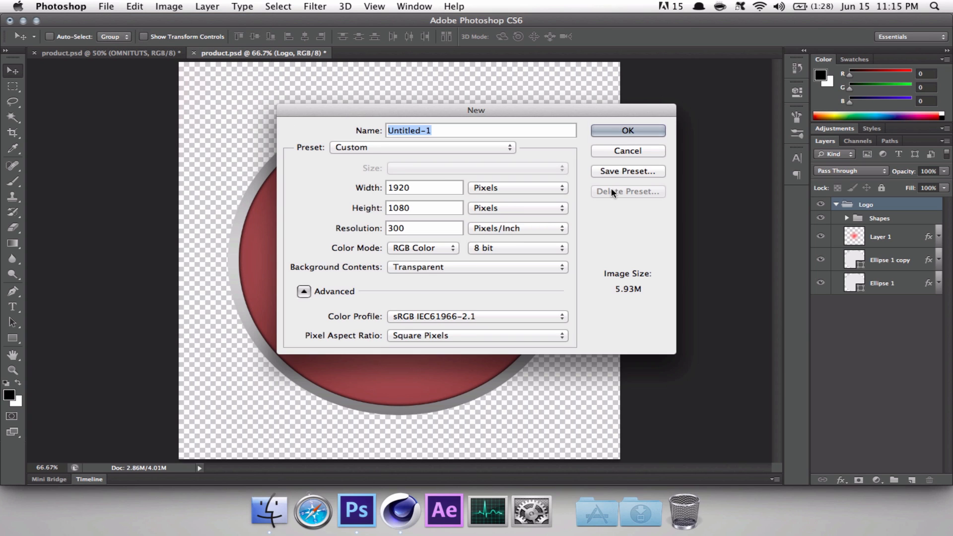
{"action": "left_click", "coordinate": [620, 151]}
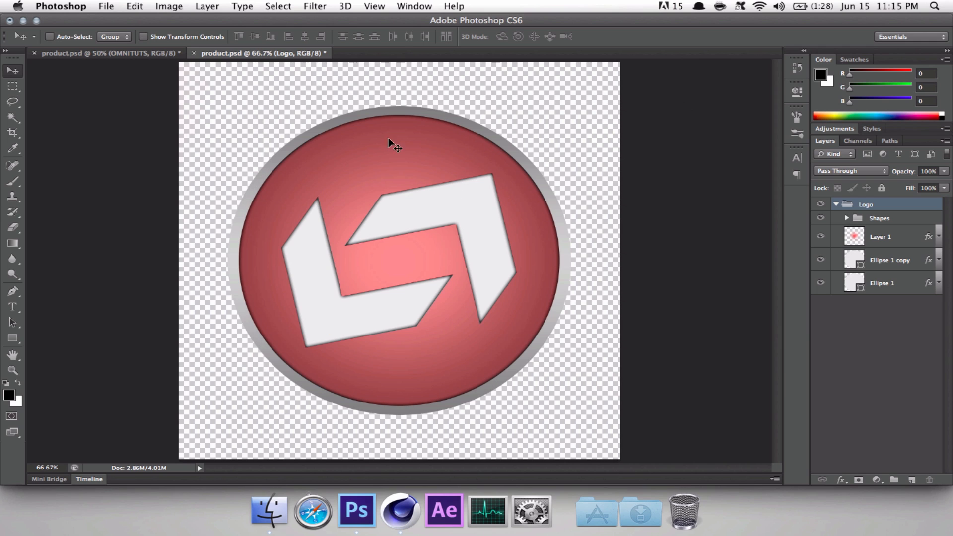
Step: Expand the Shapes group to view its layers, collapse it and the Logo group, and deselect all layers
{"action": "left_click", "coordinate": [846, 219]}
{"action": "left_click", "coordinate": [842, 221]}
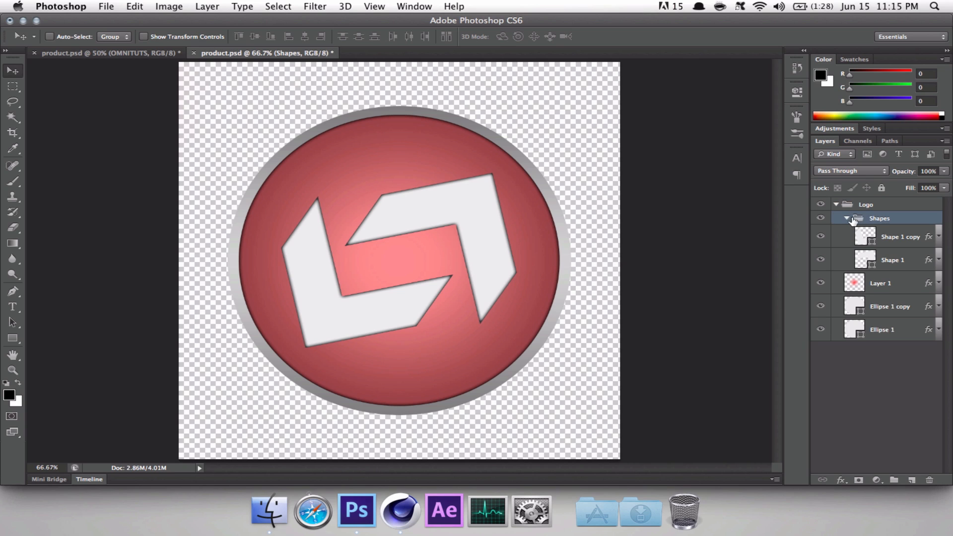
{"action": "left_click", "coordinate": [847, 218]}
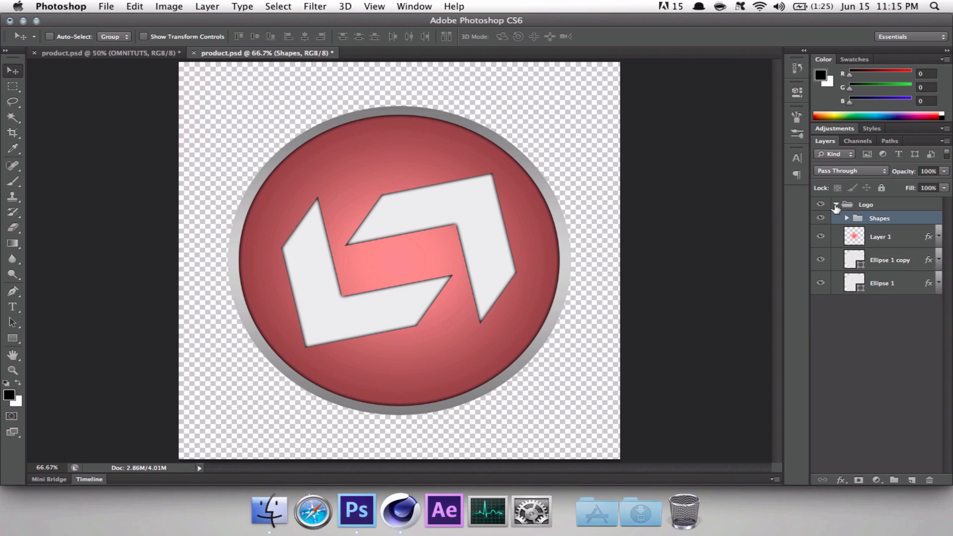
{"action": "left_click", "coordinate": [836, 206]}
{"action": "left_click", "coordinate": [877, 285]}
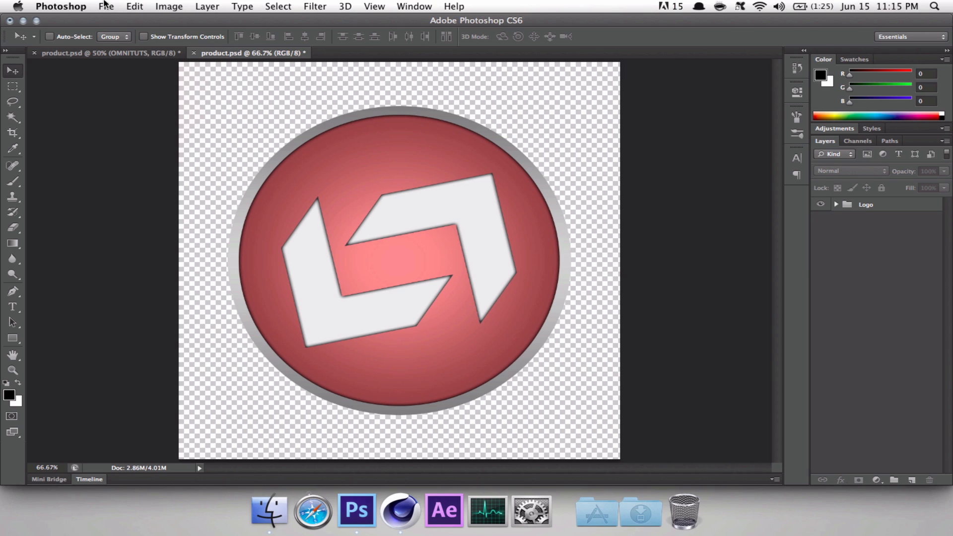
Step: Start saving the logo under a new name in the Desktop's Logos folder, with PNG as the format
{"action": "left_click", "coordinate": [105, 5]}
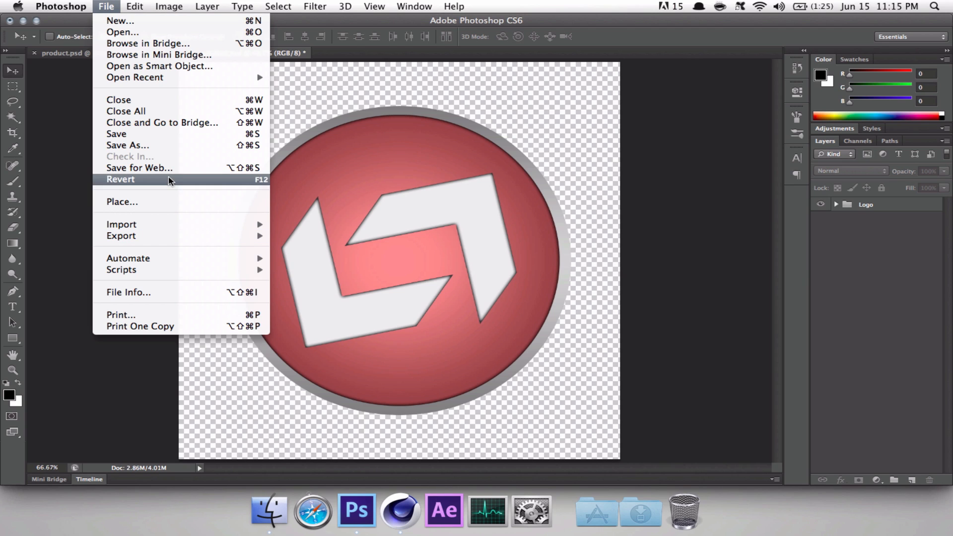
{"action": "left_click", "coordinate": [194, 144]}
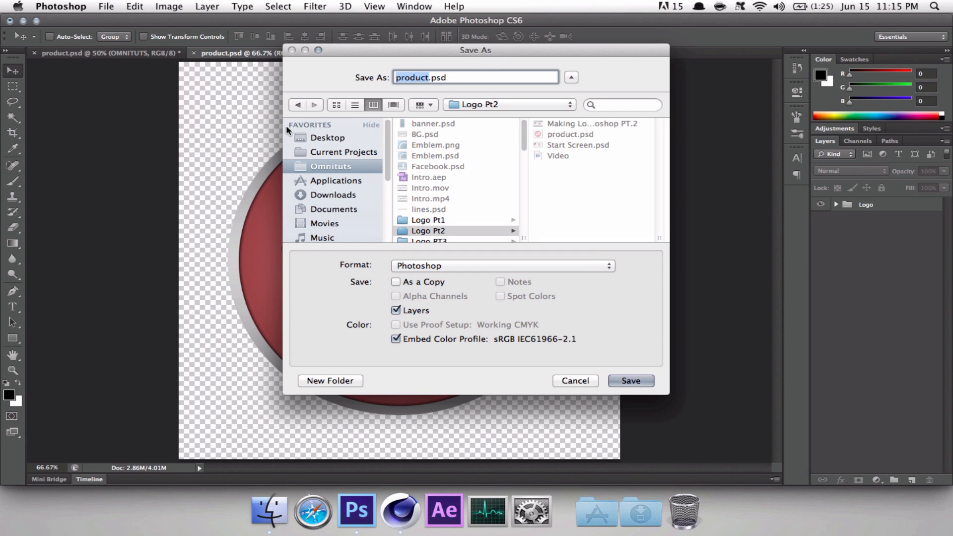
{"action": "left_click", "coordinate": [314, 138]}
{"action": "left_click", "coordinate": [427, 166]}
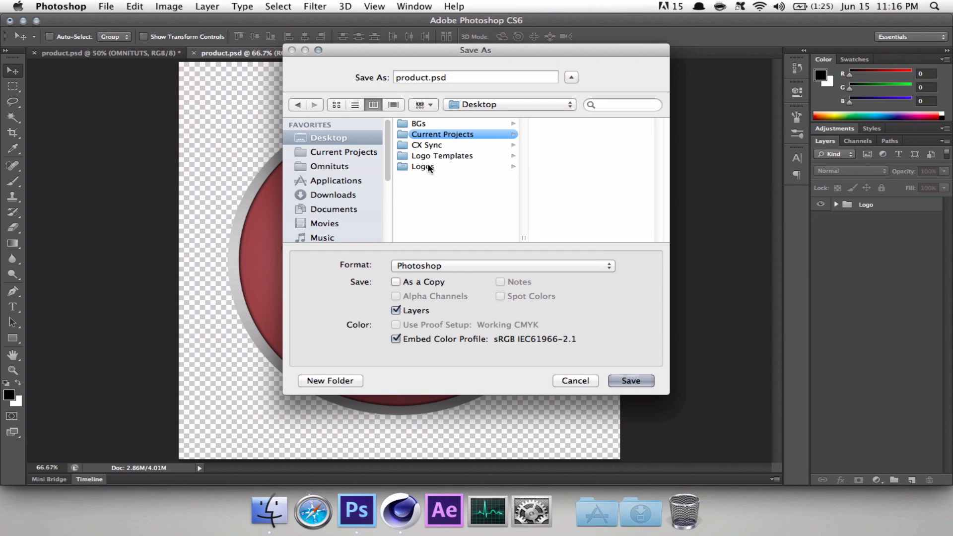
{"action": "left_click", "coordinate": [469, 266]}
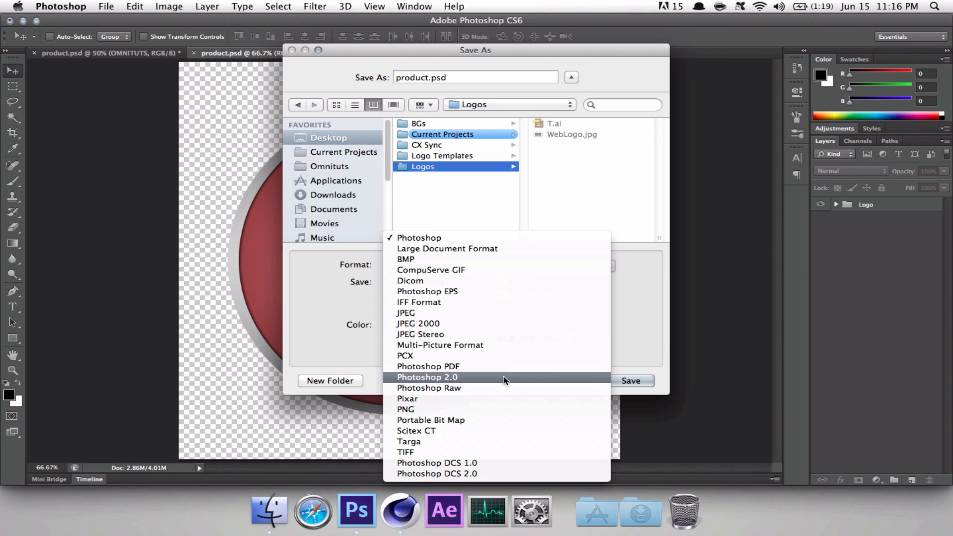
{"action": "left_click", "coordinate": [419, 410]}
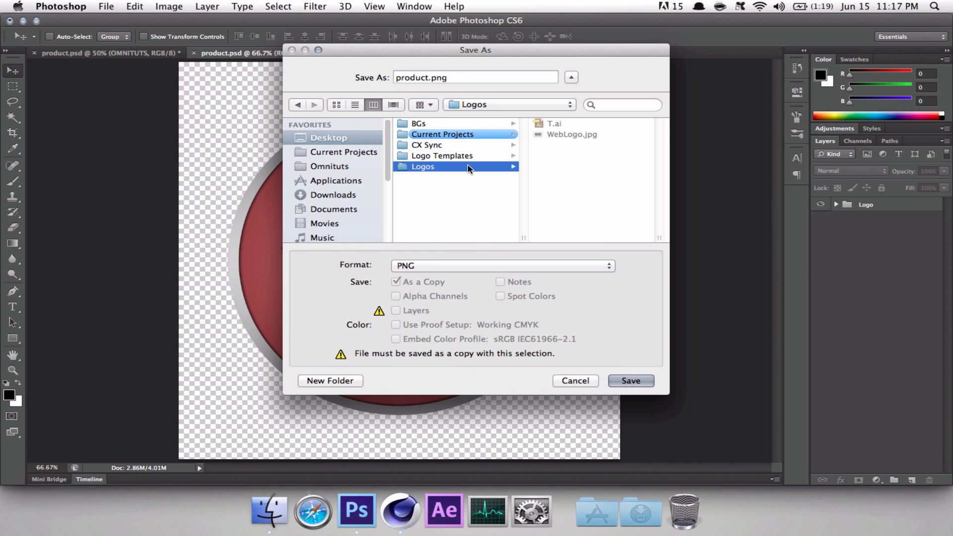
Step: Name the file TransparentLogo.png and save it with the Interlaced PNG option
{"action": "left_click", "coordinate": [428, 76]}
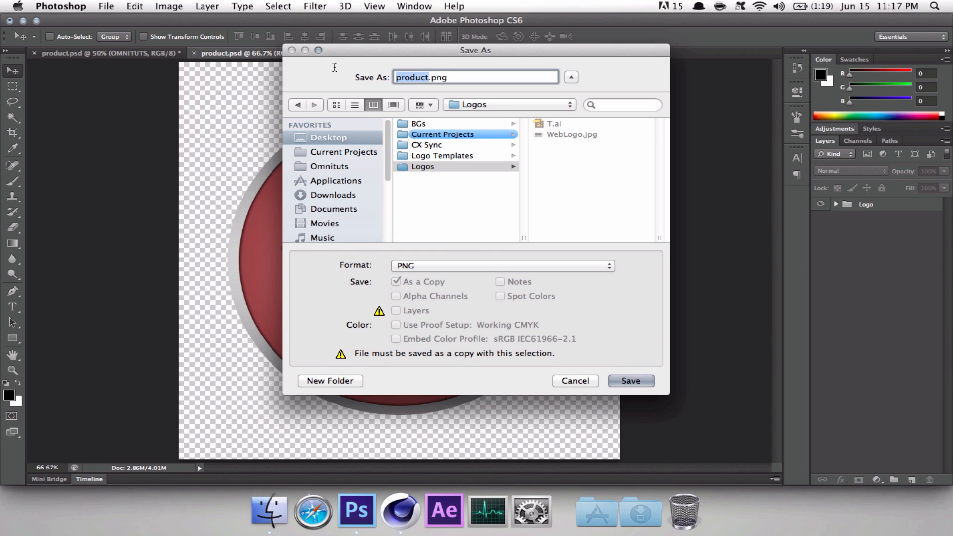
{"action": "key", "text": "BackSpace"}
{"action": "key", "text": "BackSpace"}
{"action": "key", "text": "BackSpace"}
{"action": "key", "text": "BackSpace"}
{"action": "key", "text": "BackSpace"}
{"action": "key", "text": "BackSpace"}
{"action": "key", "text": "BackSpace"}
{"action": "type", "text": "Transp"}
{"action": "type", "text": "arentL"}
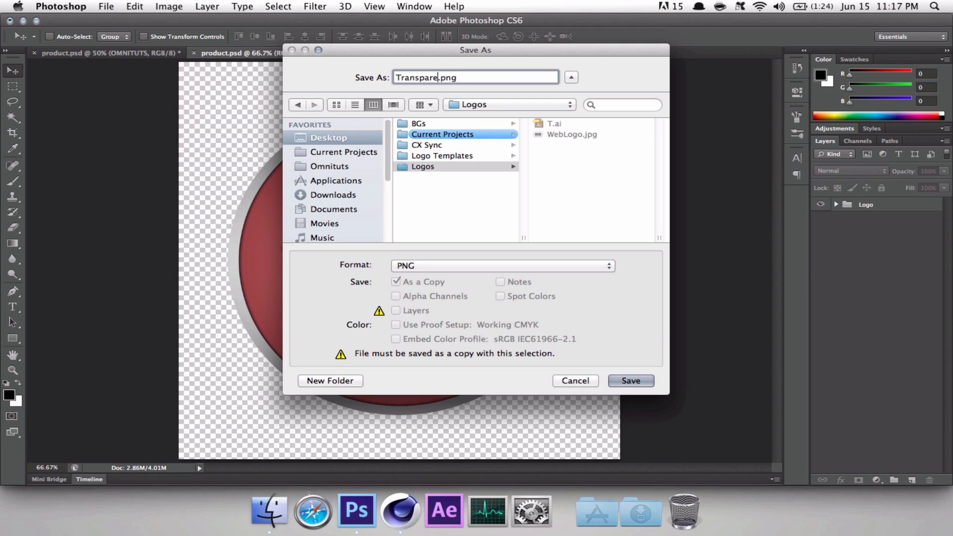
{"action": "type", "text": "ogo"}
{"action": "key", "text": "Return"}
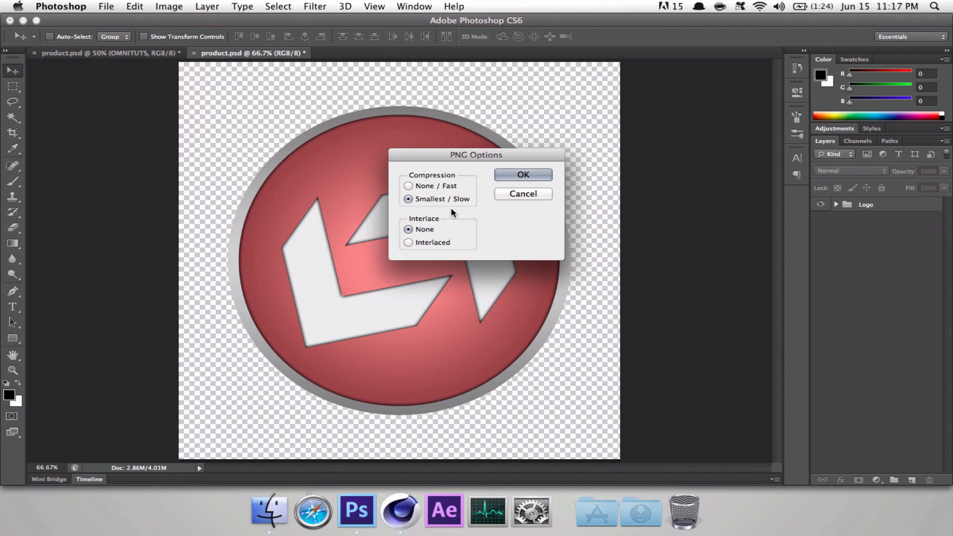
{"action": "left_click", "coordinate": [409, 243]}
{"action": "left_click", "coordinate": [526, 174]}
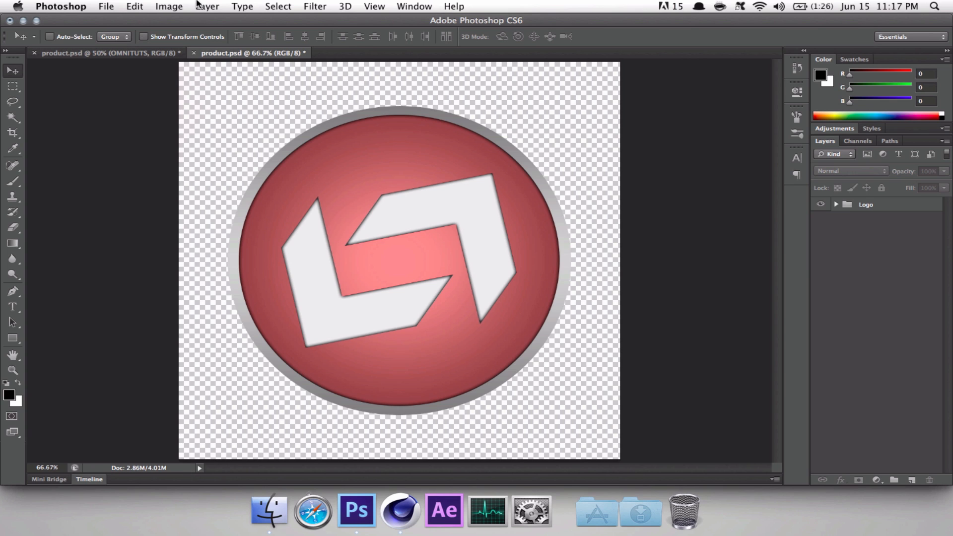
Step: Preview the exported files in the Logos folder, from WebLogo.jpg to T.ai, without opening any of them
{"action": "left_click", "coordinate": [117, 6]}
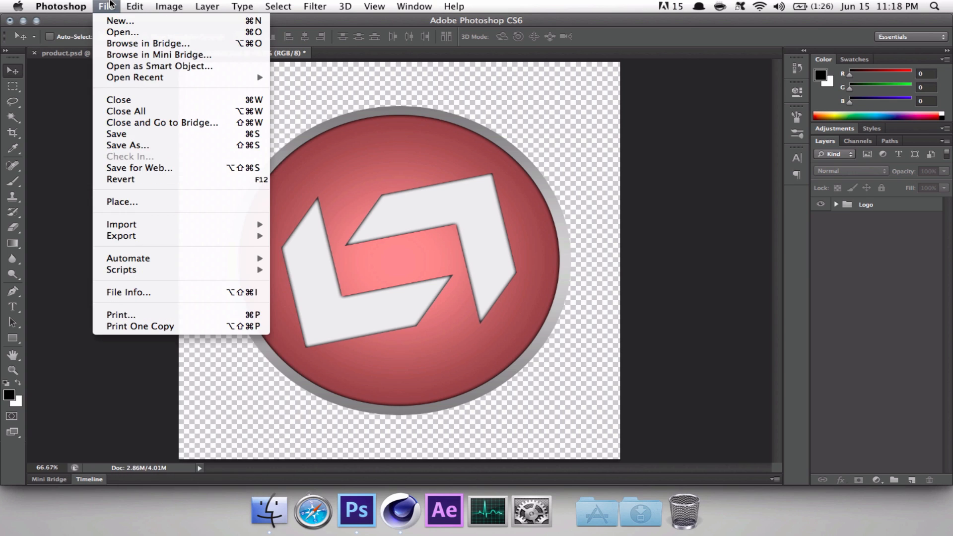
{"action": "left_click", "coordinate": [320, 148]}
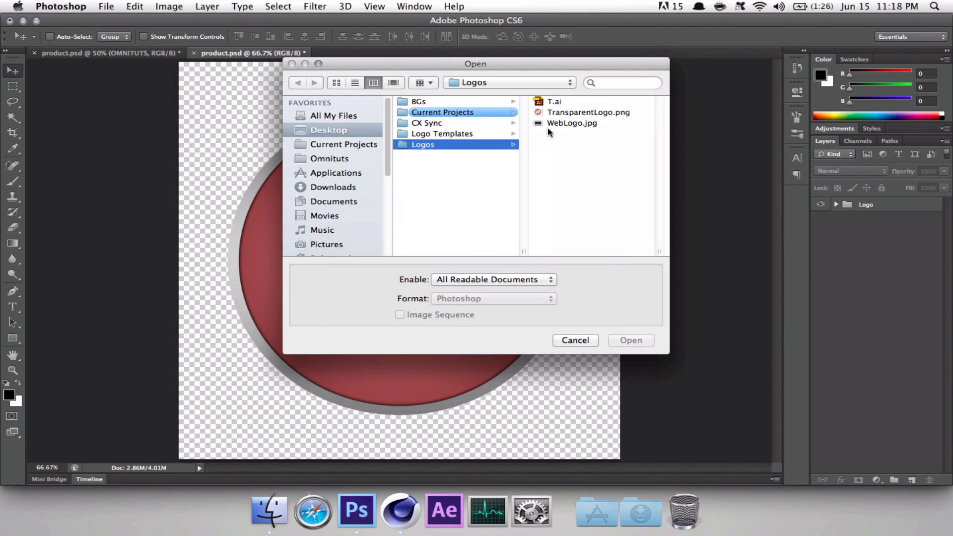
{"action": "left_click", "coordinate": [550, 125]}
{"action": "key", "text": "space"}
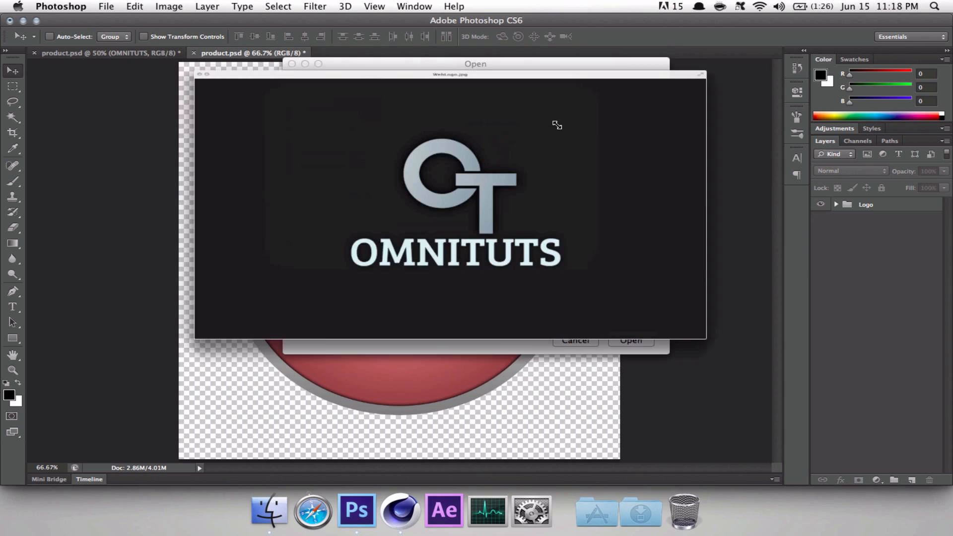
{"action": "key", "text": "Up"}
{"action": "key", "text": "Up"}
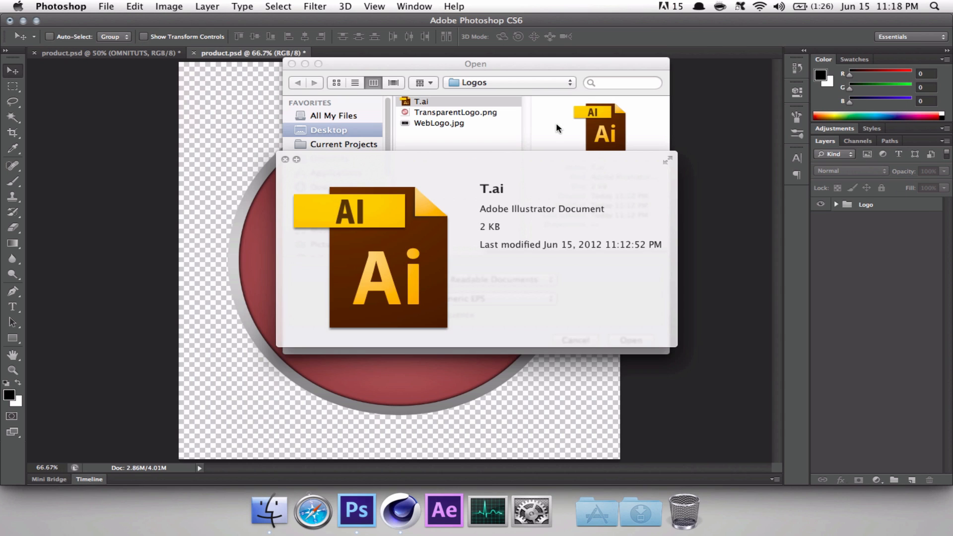
{"action": "key", "text": "space"}
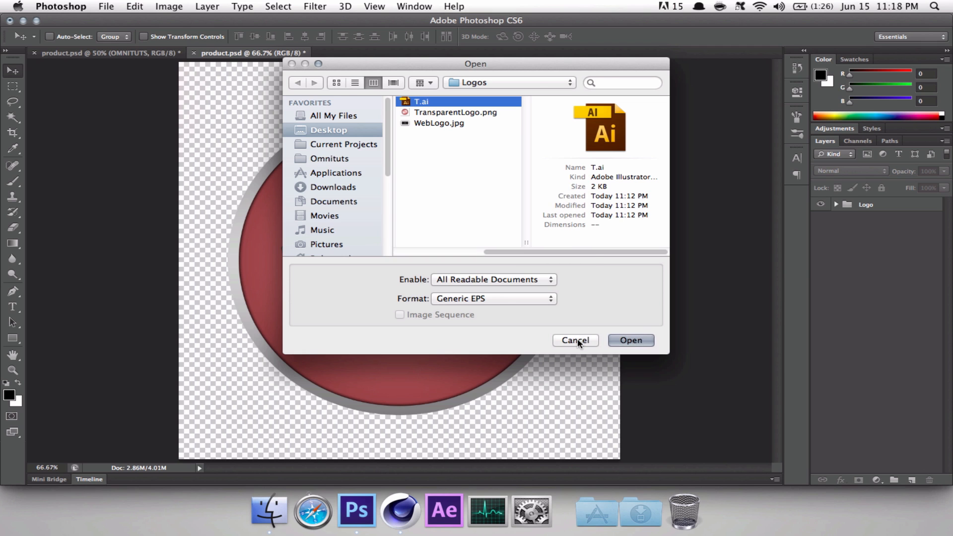
{"action": "left_click", "coordinate": [577, 341]}
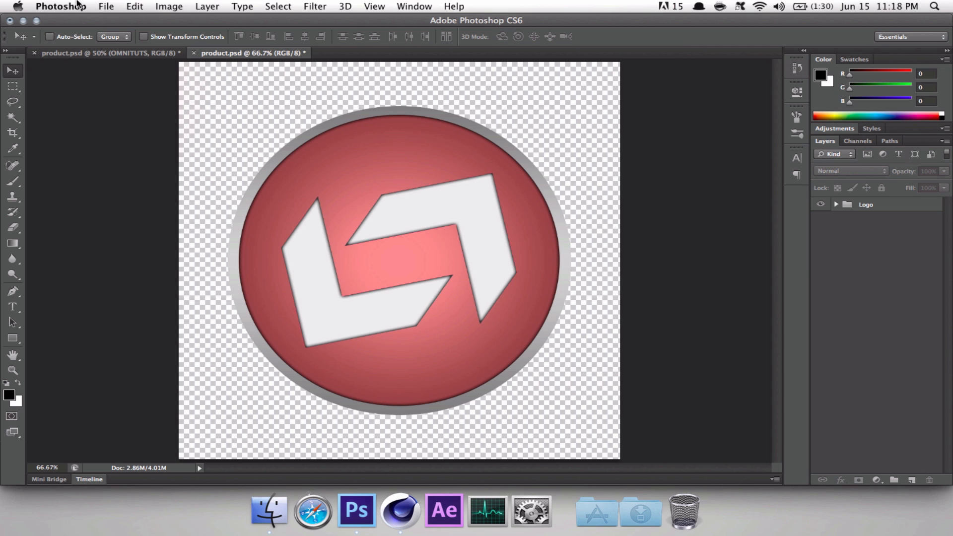
Step: Minimise the Photoshop and Cinema 4D windows and switch to the Finder desktop
{"action": "left_click", "coordinate": [24, 21]}
{"action": "left_click", "coordinate": [24, 21]}
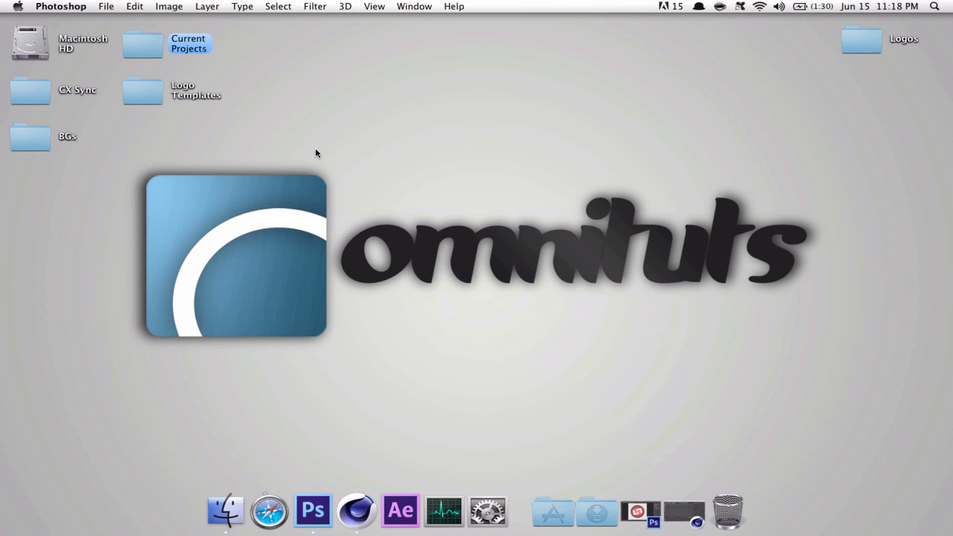
{"action": "left_click", "coordinate": [316, 150]}
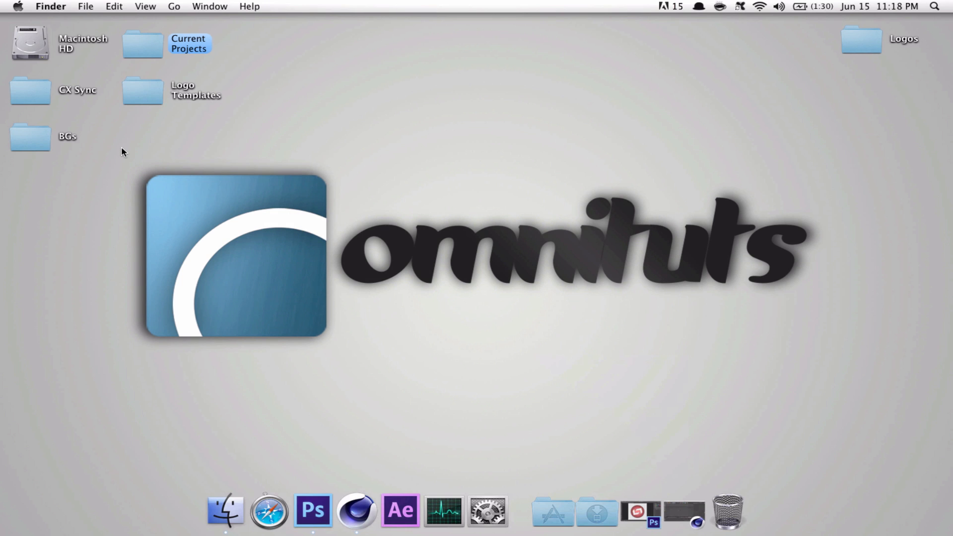